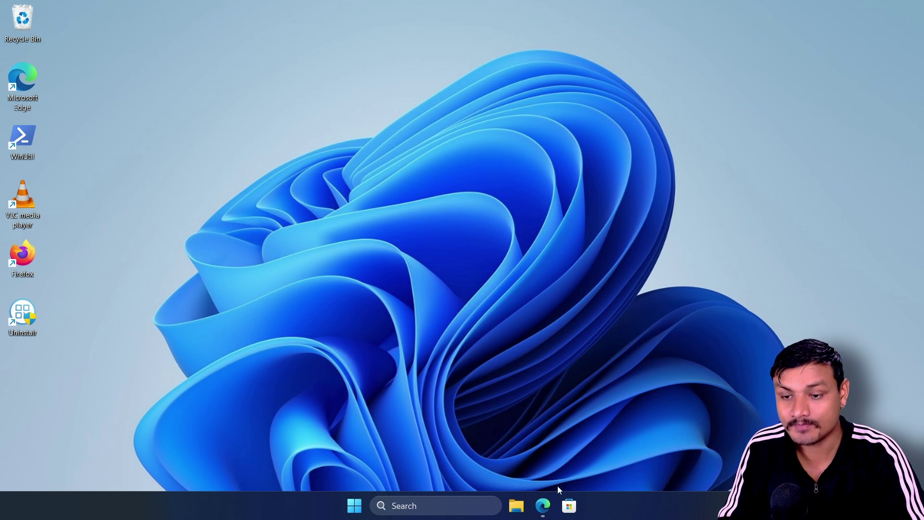
Step: Switch to Microsoft Edge and highlight the Uninstalr headline on the uninstalr.com home page
click(544, 505)
drag(284, 170, 428, 221)
click(427, 221)
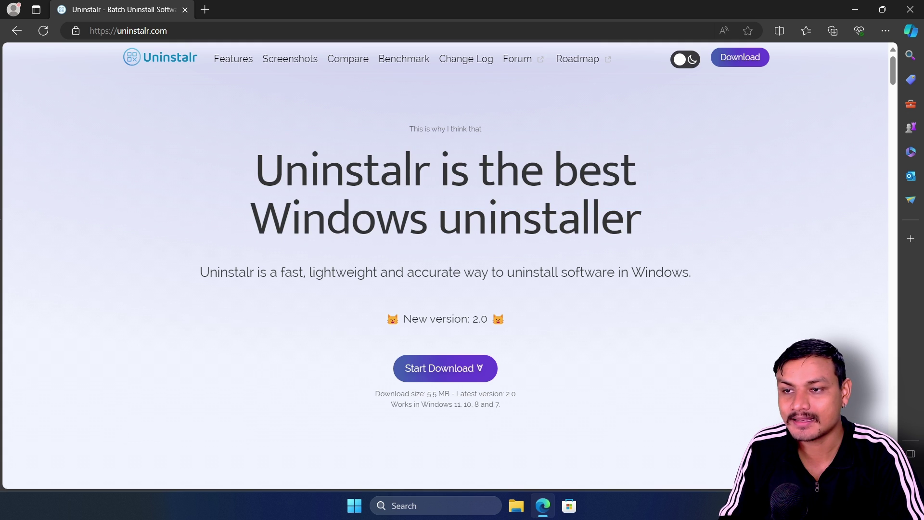
drag(430, 171, 255, 171)
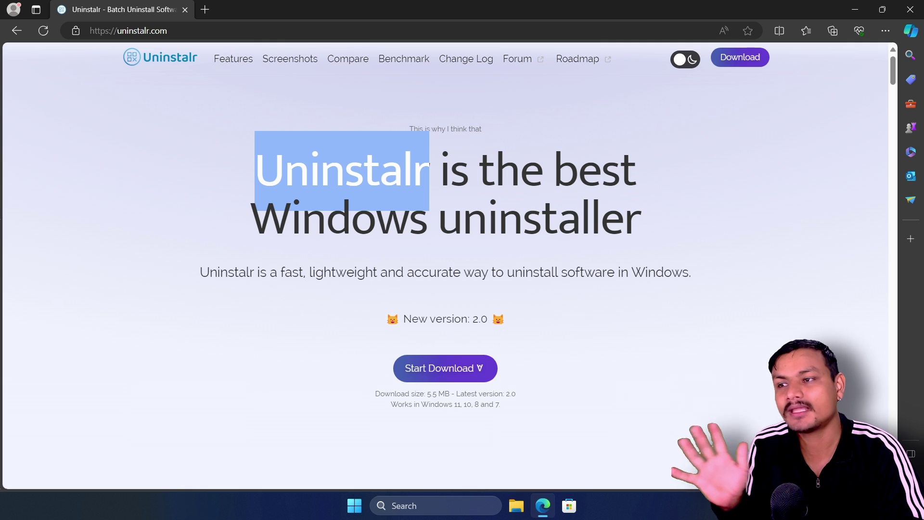
key(Escape)
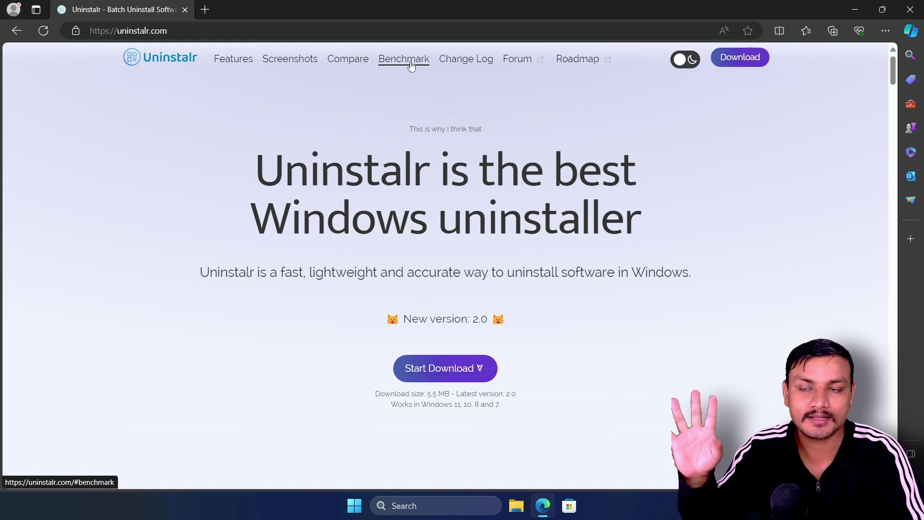
Step: Go to the site's feature comparison and read on to the Bulk Crap Uninstaller note below the benchmark table
click(348, 60)
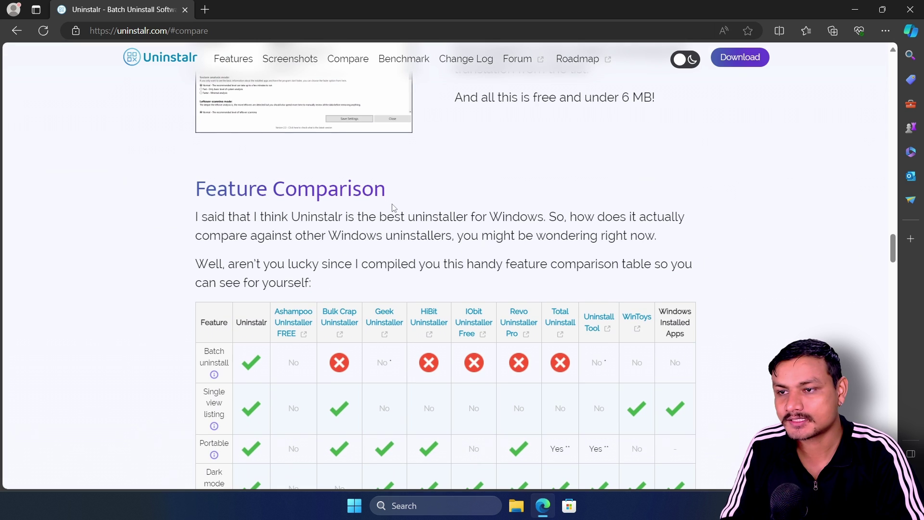
scroll(392, 206, down, 3)
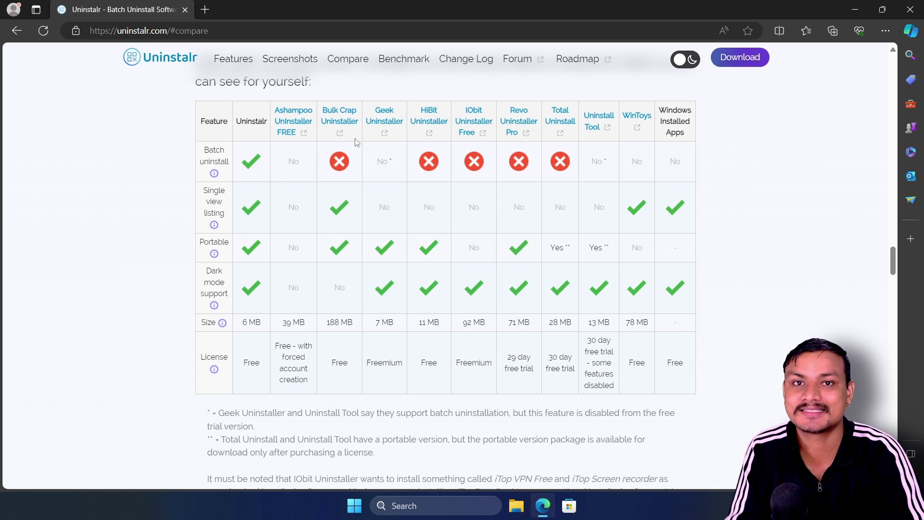
scroll(327, 239, down, 10)
drag(207, 212, 404, 240)
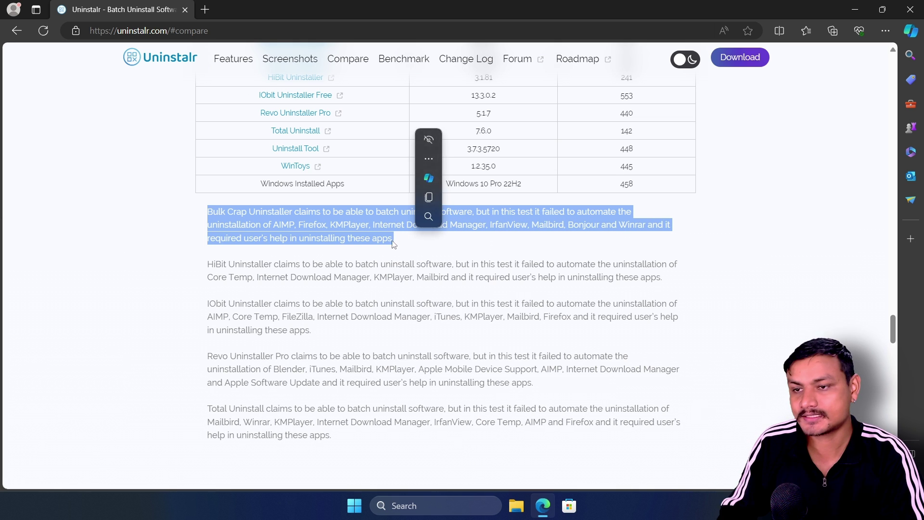
click(405, 247)
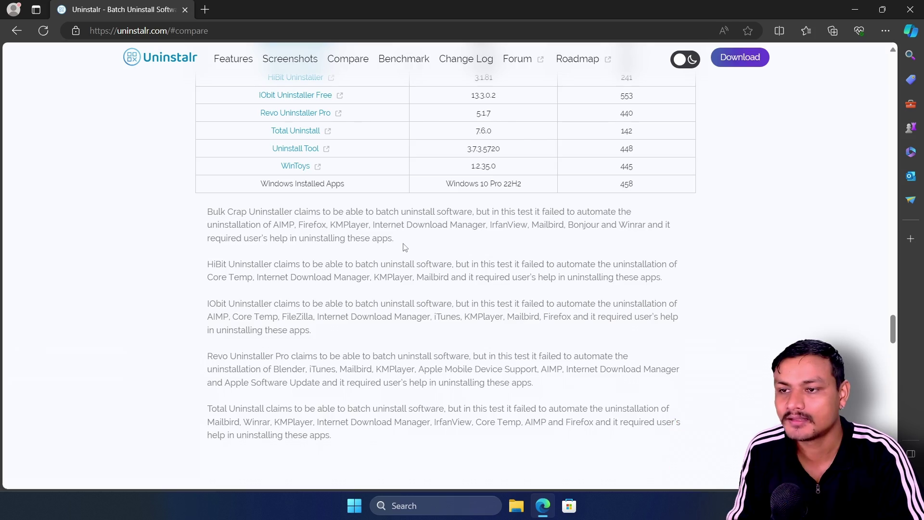
Step: Review the feature comparison table again, along with the description of the uninstall performance test
scroll(406, 248, up, 4)
scroll(404, 296, up, 15)
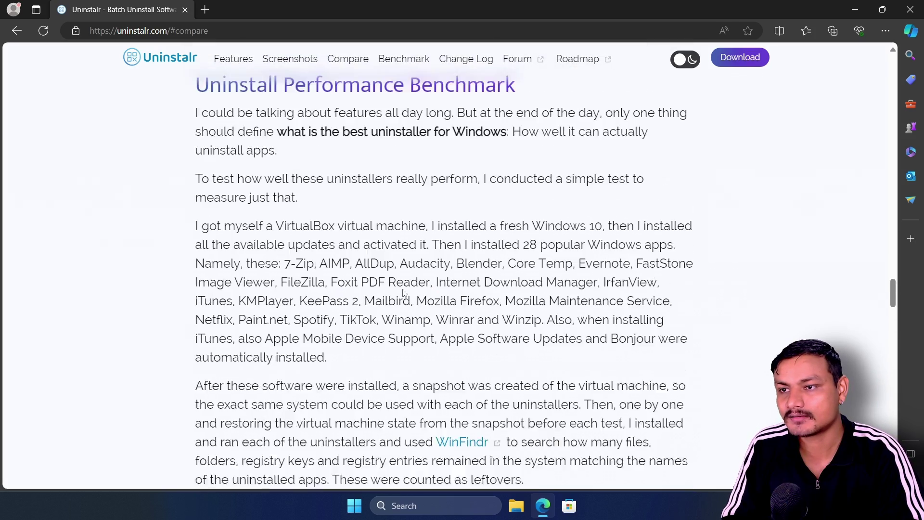
scroll(375, 202, up, 5)
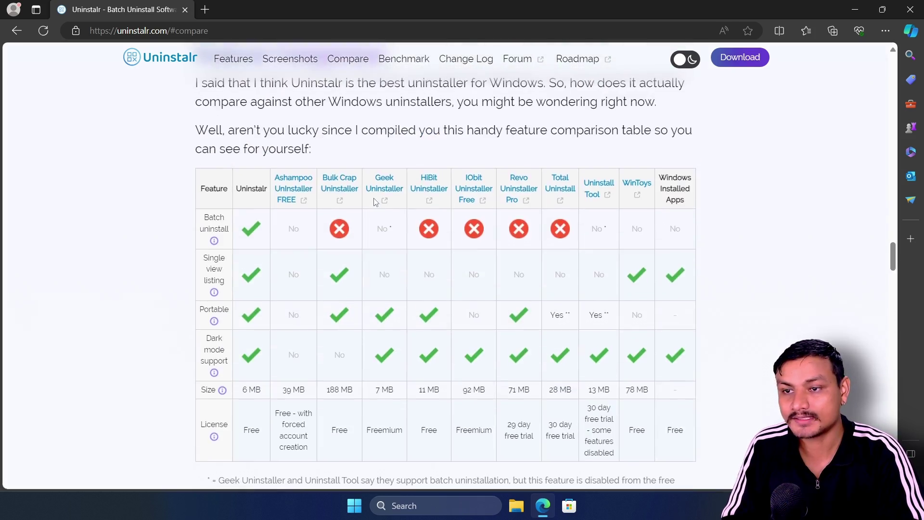
scroll(375, 202, down, 11)
scroll(412, 213, down, 2)
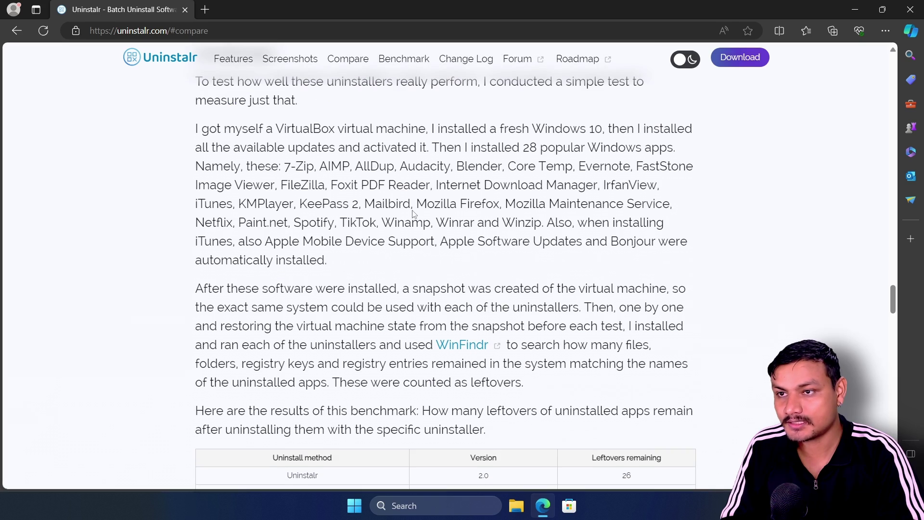
Step: Go to the Benchmark section and examine the leftovers table and the apps named in the Bulk Crap Uninstaller note
click(411, 71)
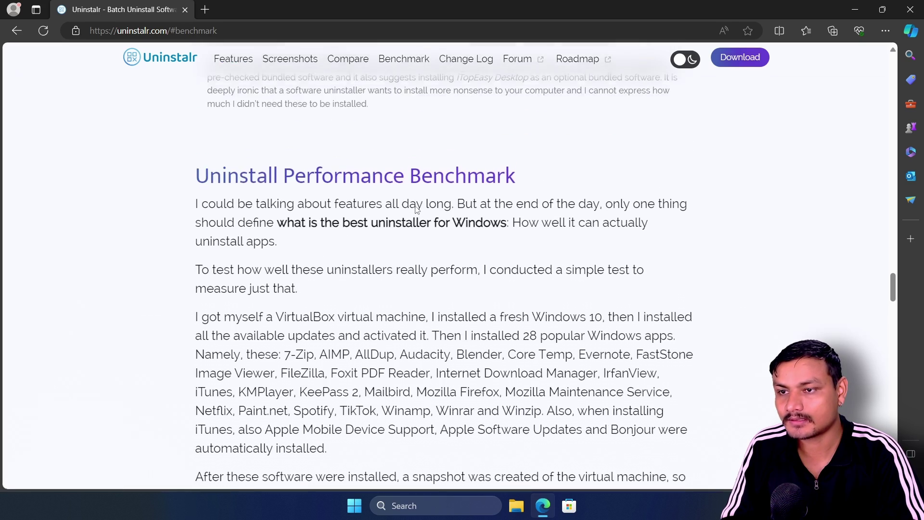
scroll(412, 241, down, 4)
scroll(419, 197, down, 5)
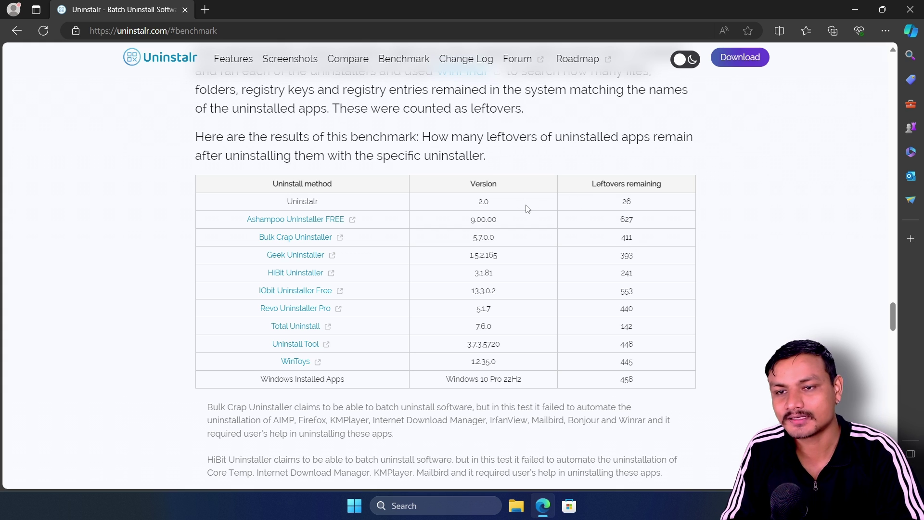
scroll(509, 221, down, 1)
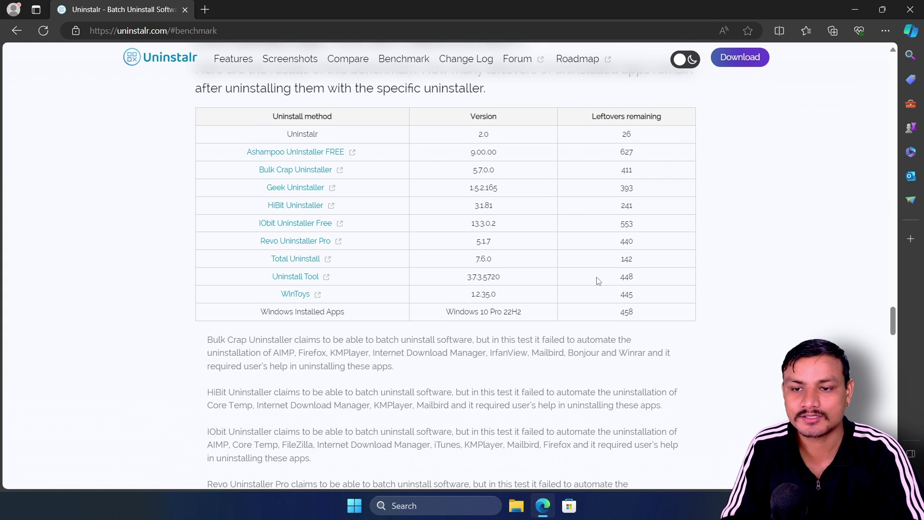
drag(268, 354, 394, 370)
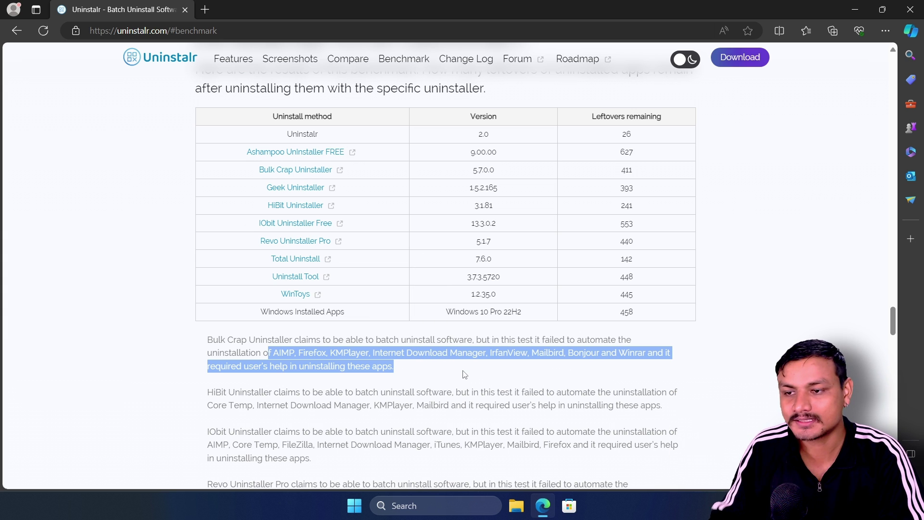
Step: Compare the remaining leftovers of Uninstalr, Ashampoo UnInstaller FREE and Bulk Crap Uninstaller in the table and the chart below it
scroll(445, 370, up, 1)
click(624, 210)
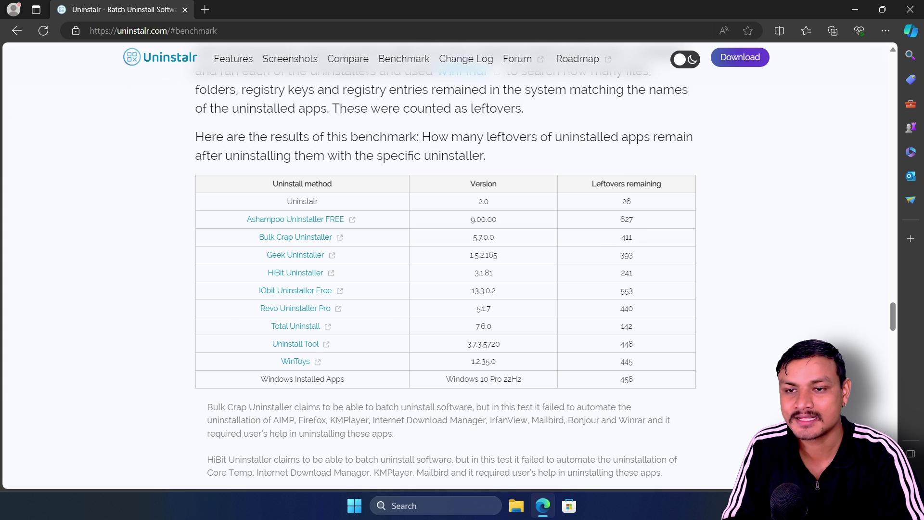
double_click(635, 220)
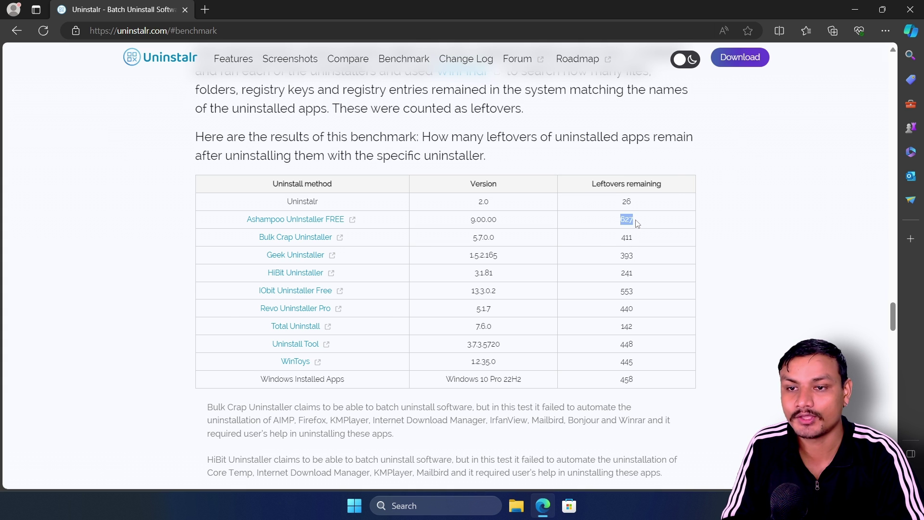
click(624, 257)
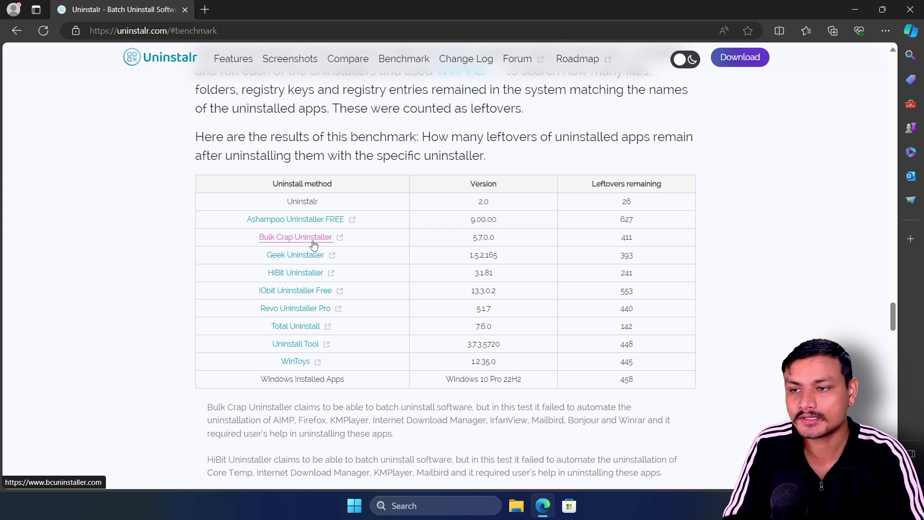
double_click(635, 241)
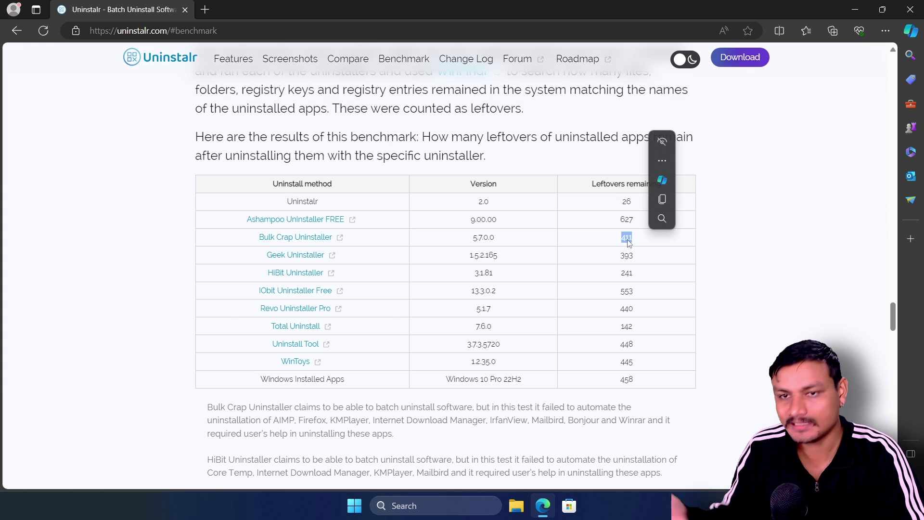
click(626, 243)
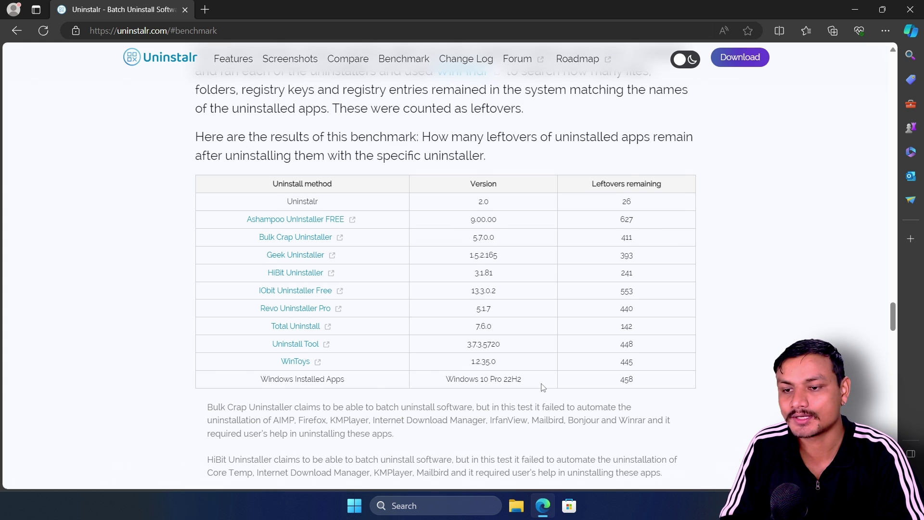
scroll(543, 388, down, 1)
scroll(554, 368, up, 1)
double_click(627, 202)
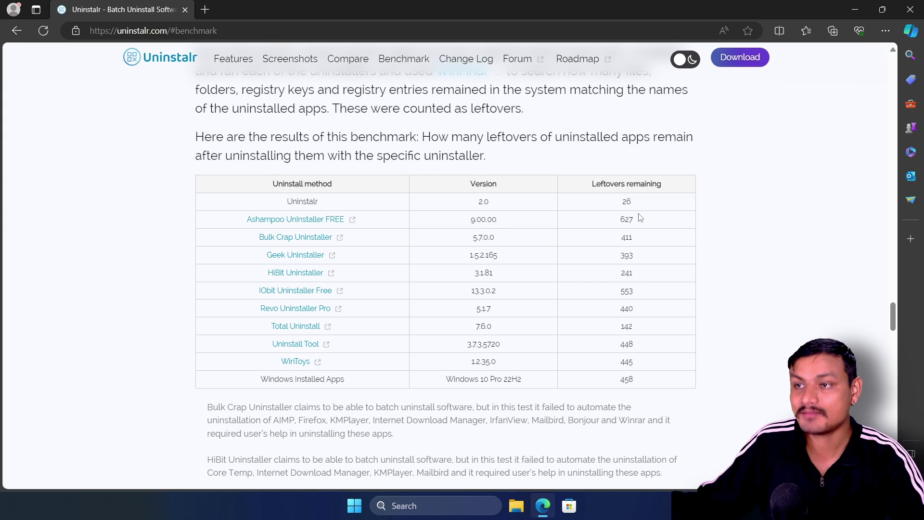
scroll(212, 210, down, 1)
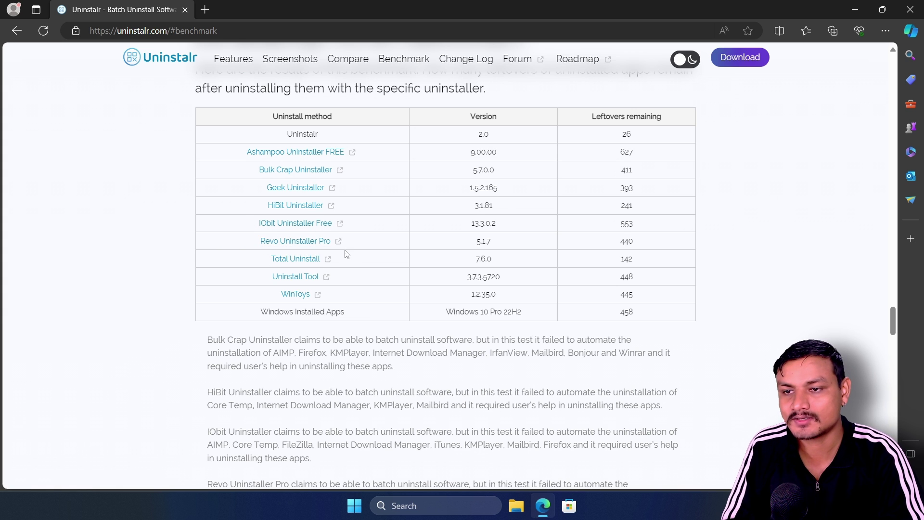
scroll(587, 248, down, 10)
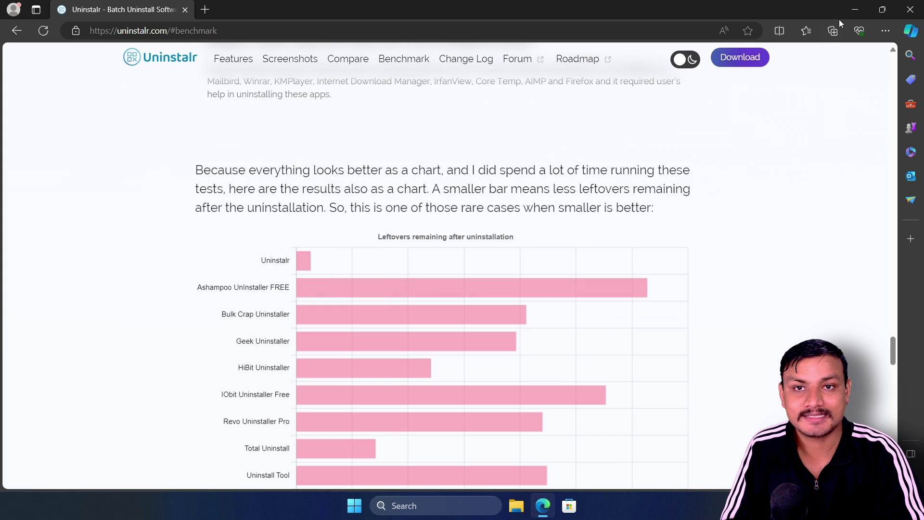
Step: Minimize the browser and view the pinned apps in the host computer's Start menu
click(853, 9)
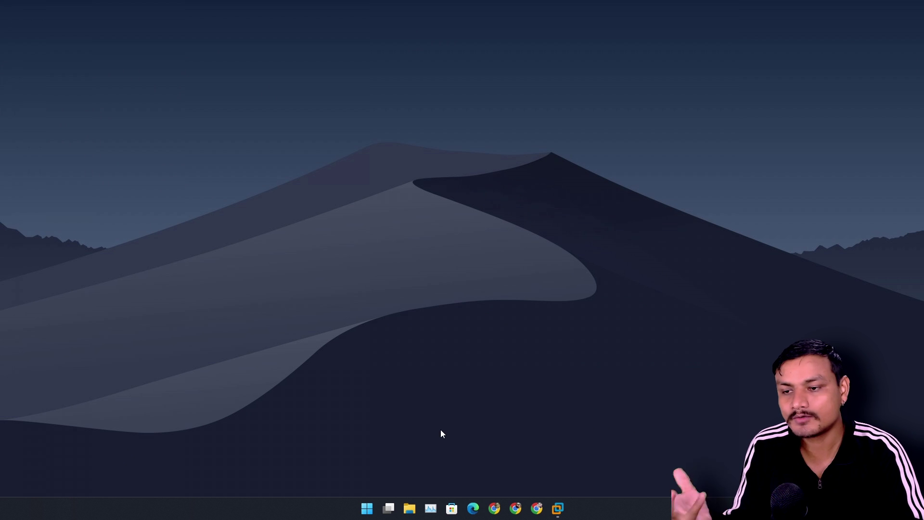
click(367, 508)
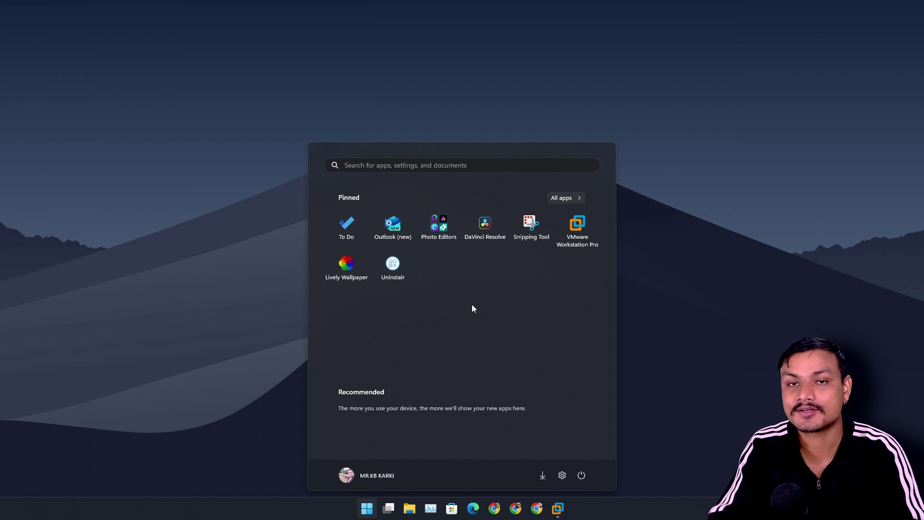
click(726, 247)
Step: Switch back to the Windows virtual machine and launch Uninstalr from its desktop
mouse_move(557, 515)
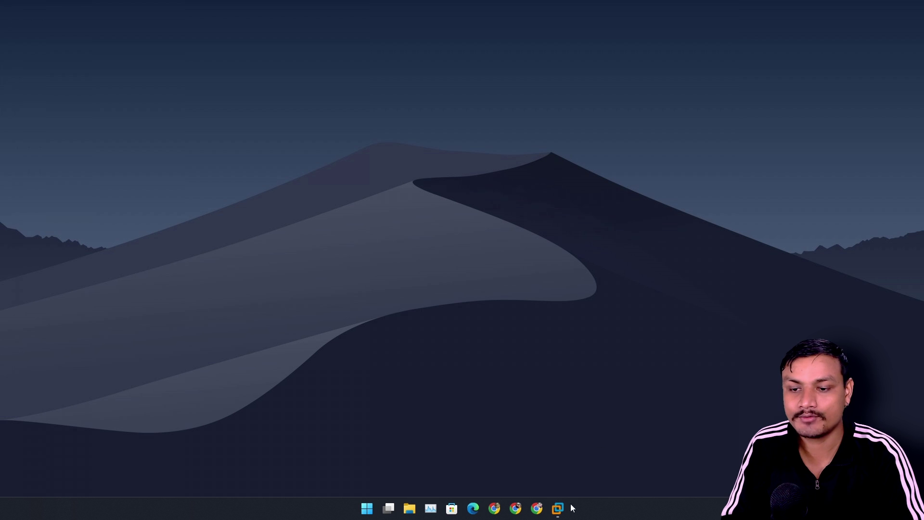
click(608, 443)
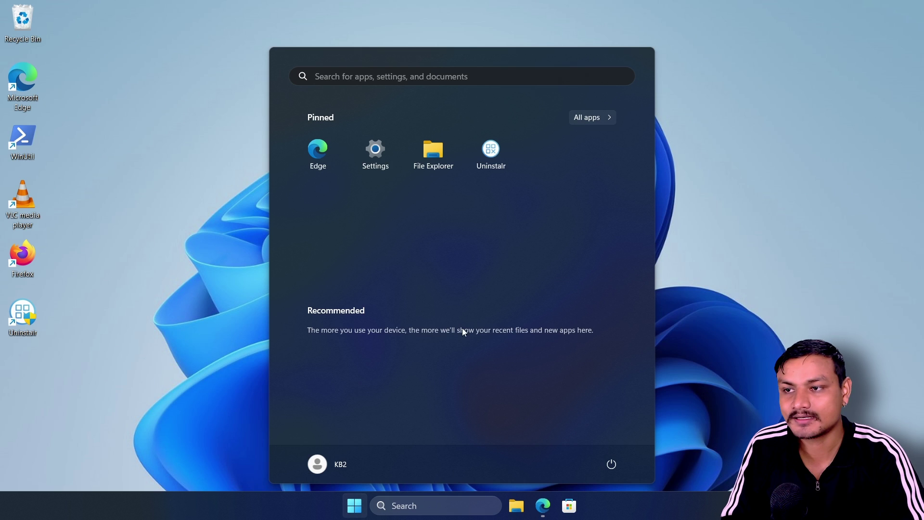
click(210, 262)
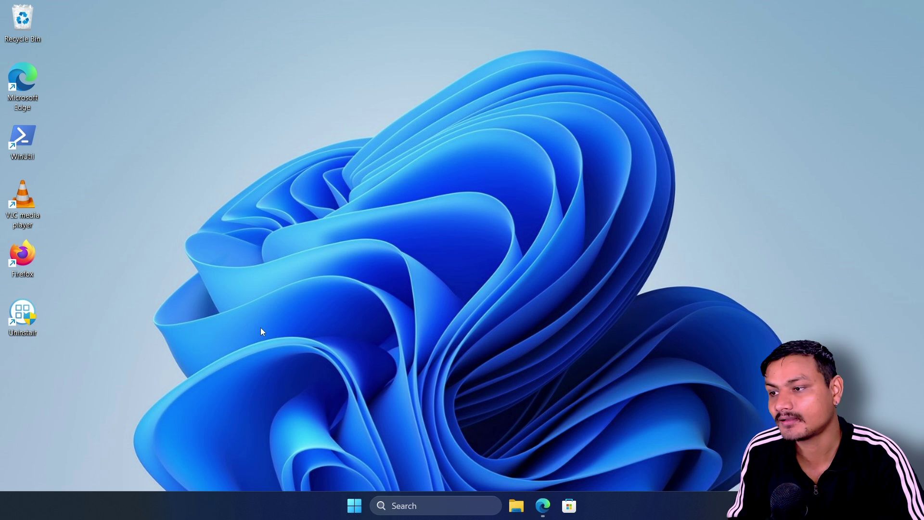
double_click(27, 316)
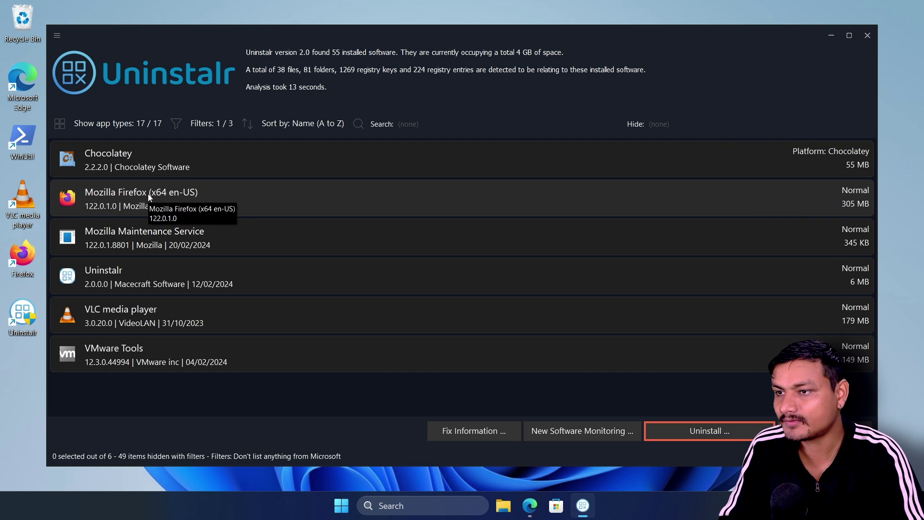
Step: Turn off the "Don't list anything from Microsoft" filter, look through the Microsoft software, and turn the filter on again
click(204, 125)
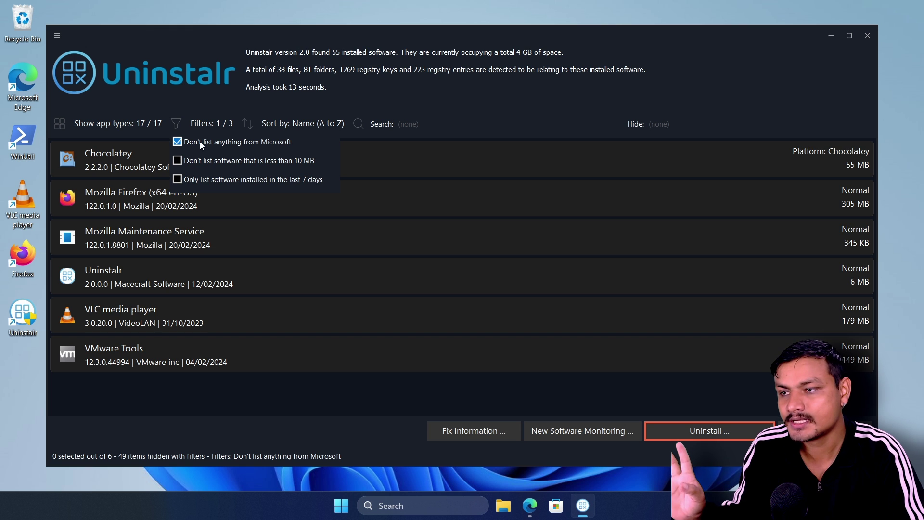
click(200, 141)
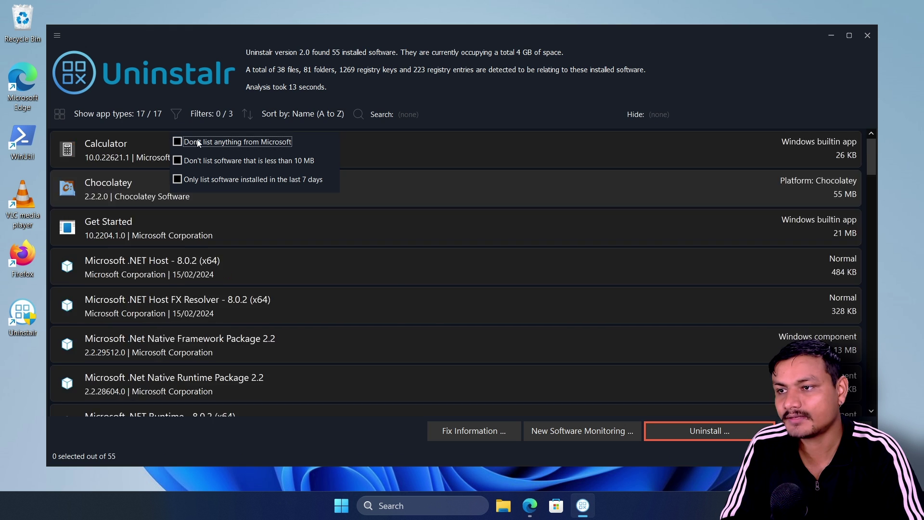
click(181, 143)
click(180, 144)
scroll(154, 323, down, 10)
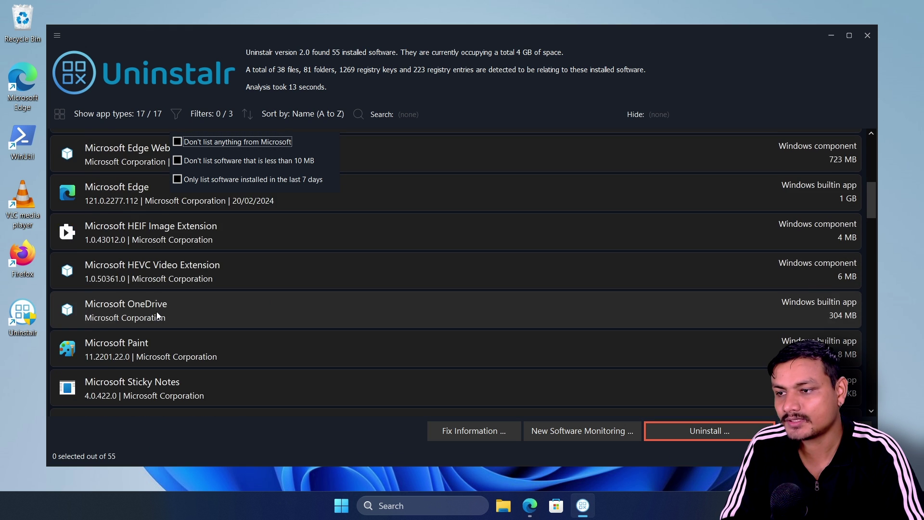
scroll(157, 311, down, 3)
scroll(156, 311, up, 8)
click(179, 142)
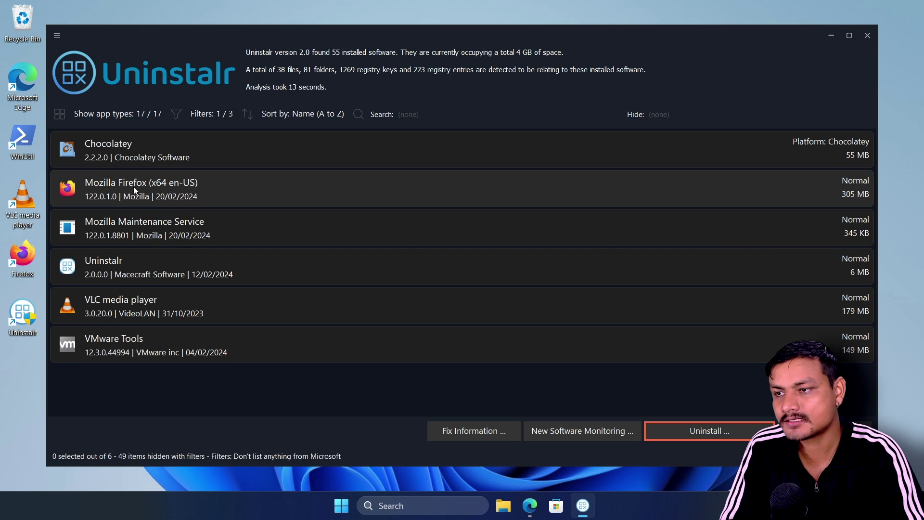
Step: Show the data detected for Mozilla Firefox (x64 en-US) and highlight the line summarizing its related files and registry entries
right_click(114, 188)
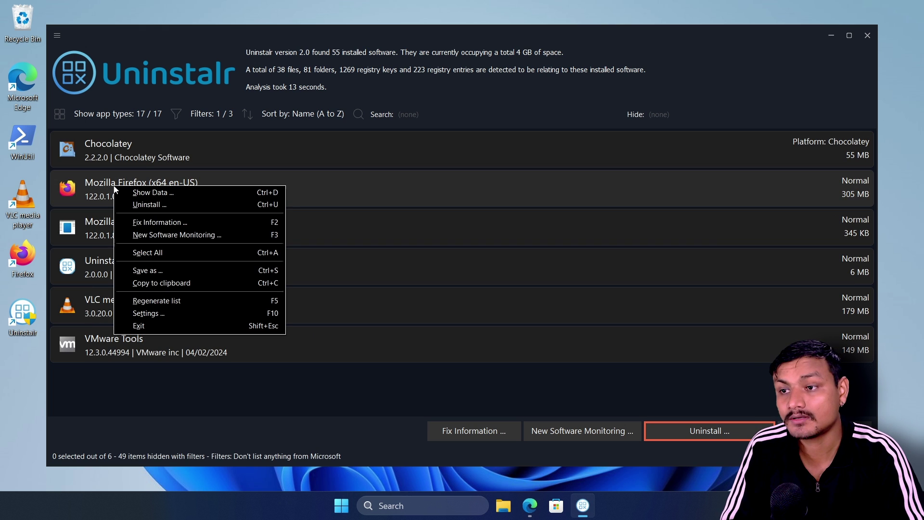
click(159, 194)
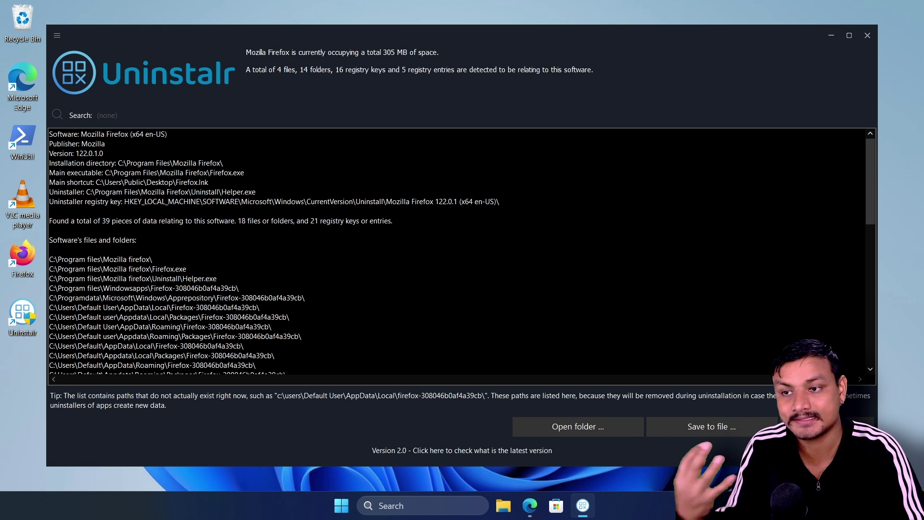
drag(392, 221, 56, 220)
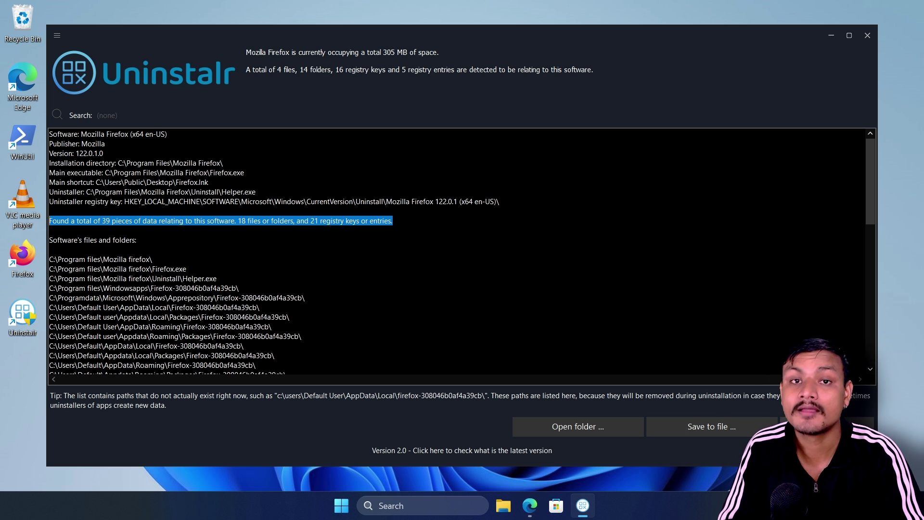
Step: Open Mozilla Firefox's installation folder from its data view and look through the files
click(590, 418)
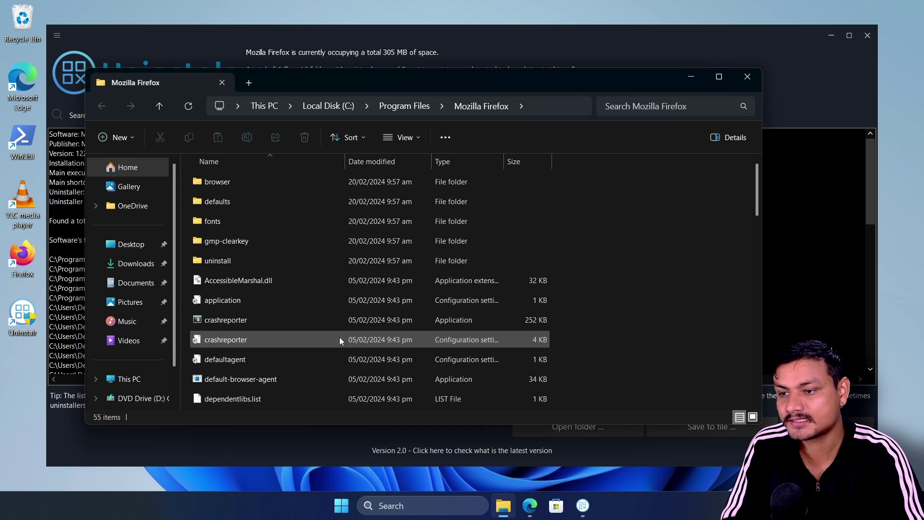
scroll(340, 337, down, 10)
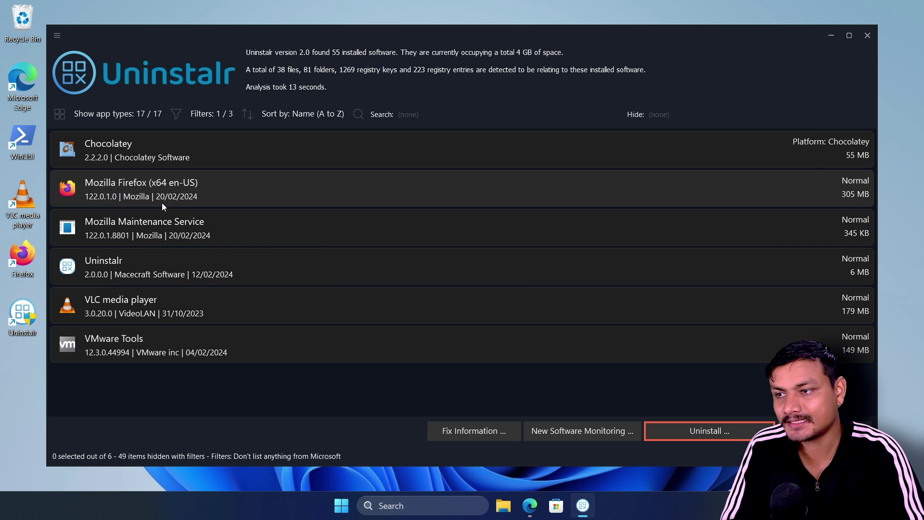
Step: Try selecting Mozilla Firefox (x64 en-US) and VLC media player together in the software list, and deselect them again
click(136, 192)
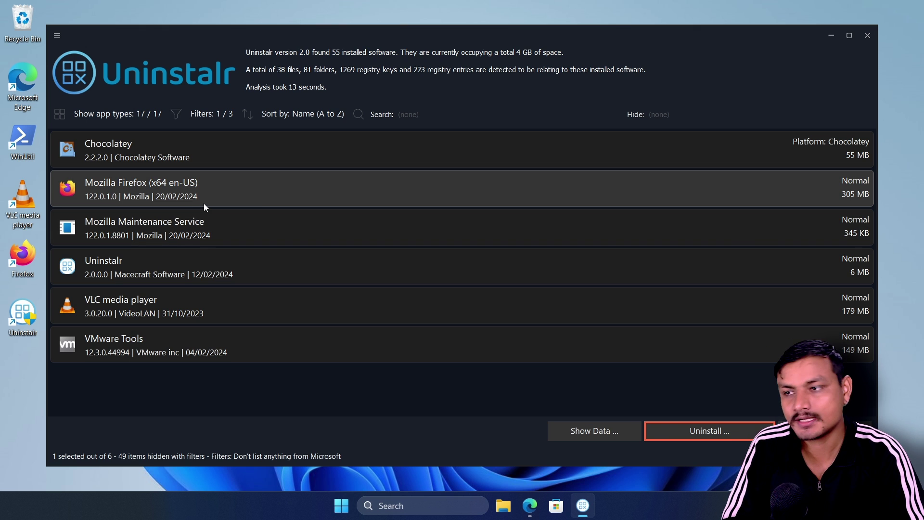
click(123, 304)
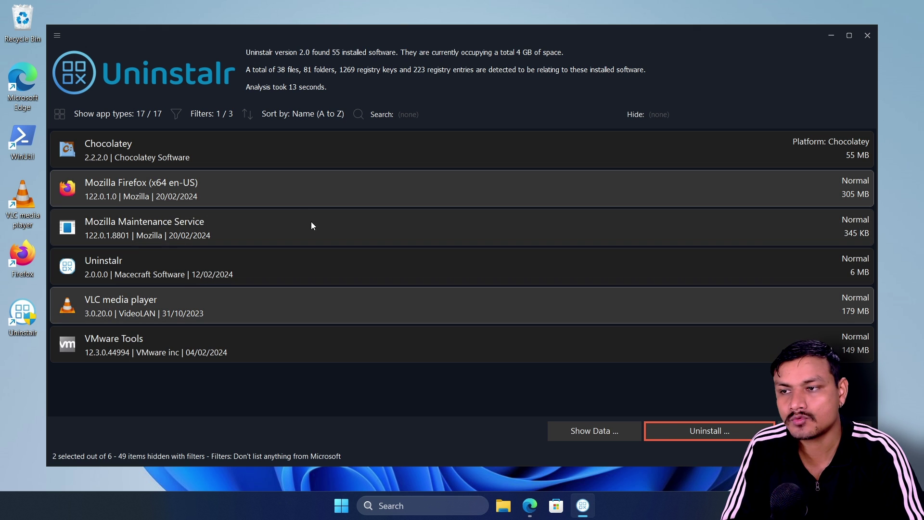
key(Escape)
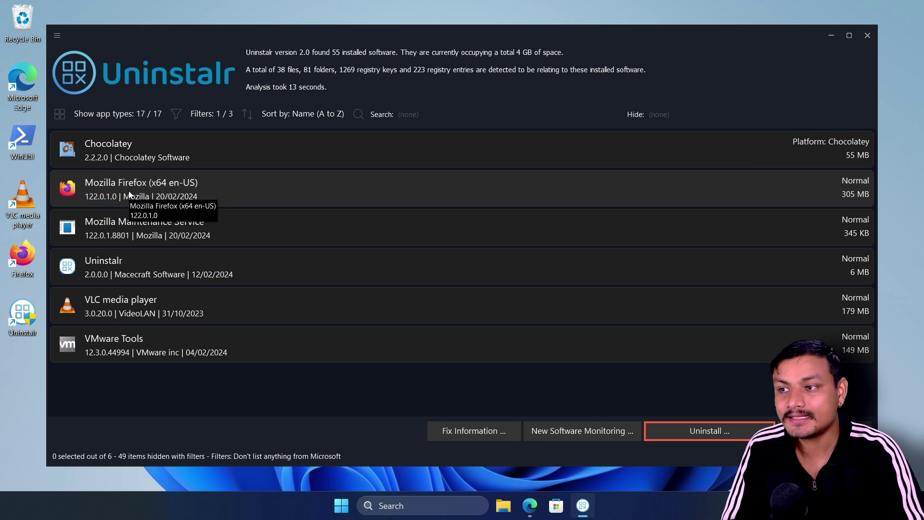
click(92, 197)
ctrl+click(99, 305)
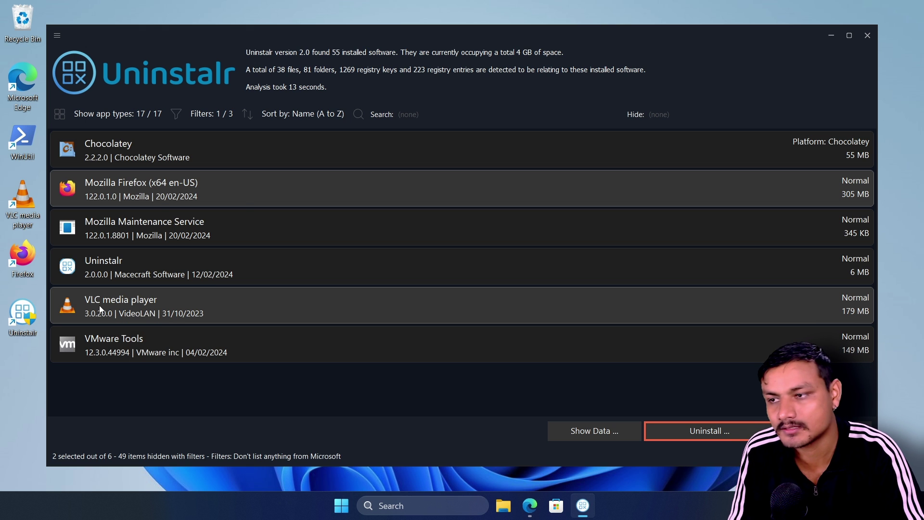
ctrl+click(99, 305)
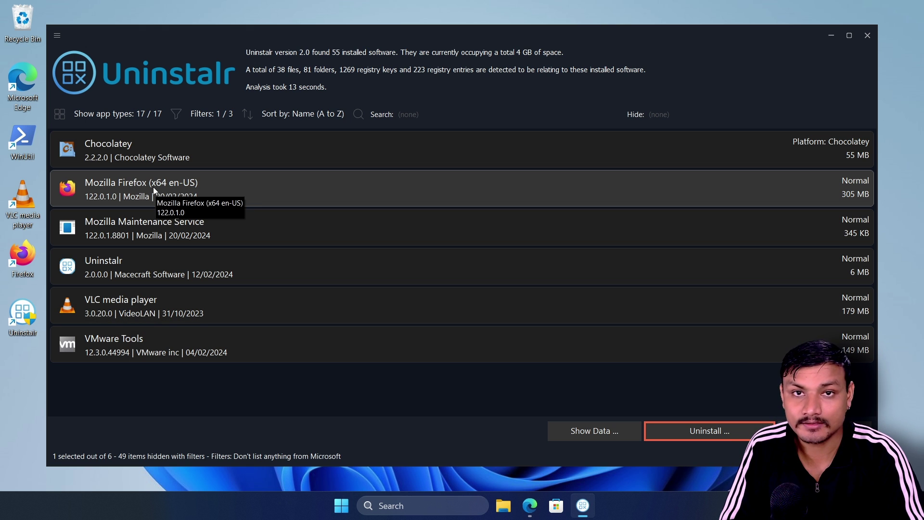
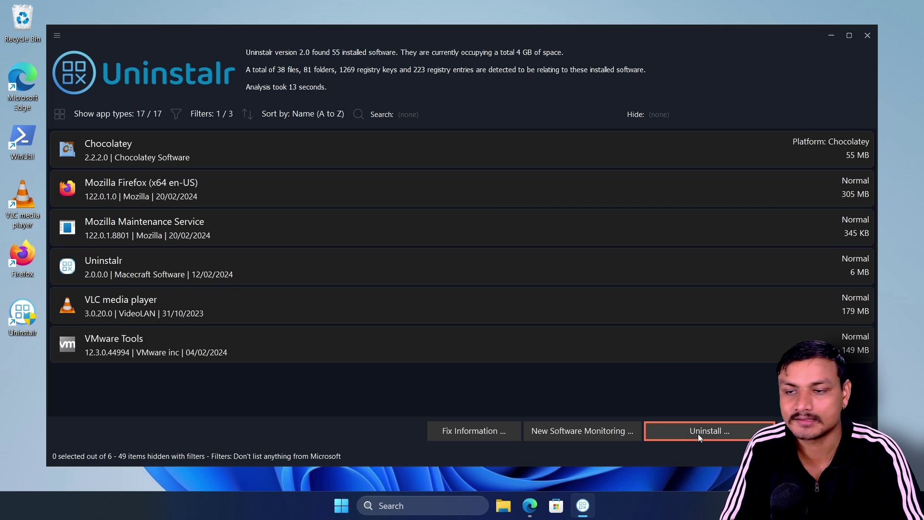
Step: Review the files and registry entries listed for Mozilla Firefox (x64 en-US) and uninstall it with automatic program closing and reboot enabled
click(183, 195)
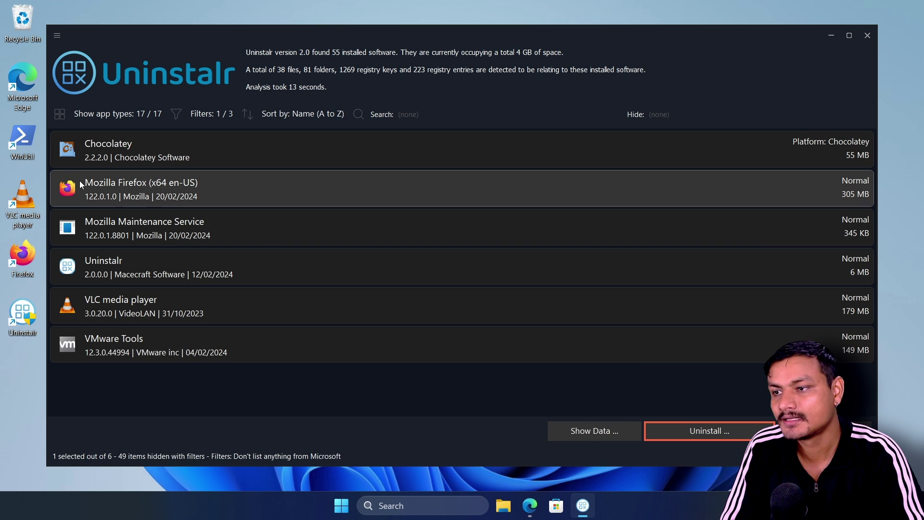
right_click(96, 185)
click(134, 204)
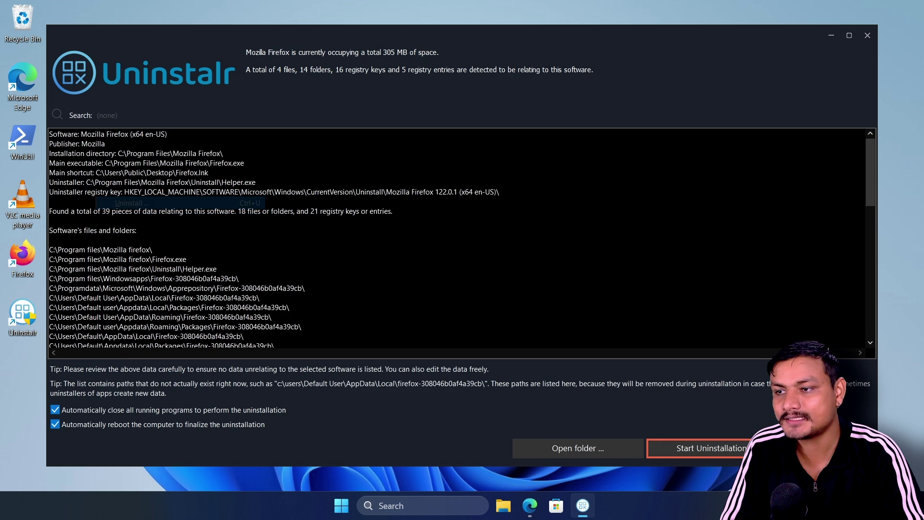
scroll(458, 239, down, 10)
scroll(457, 239, up, 5)
scroll(457, 238, up, 5)
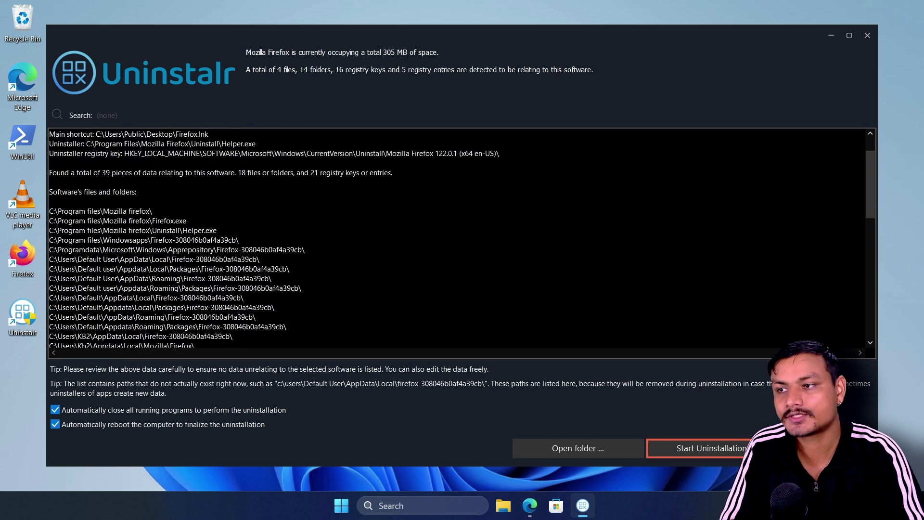
scroll(457, 238, down, 12)
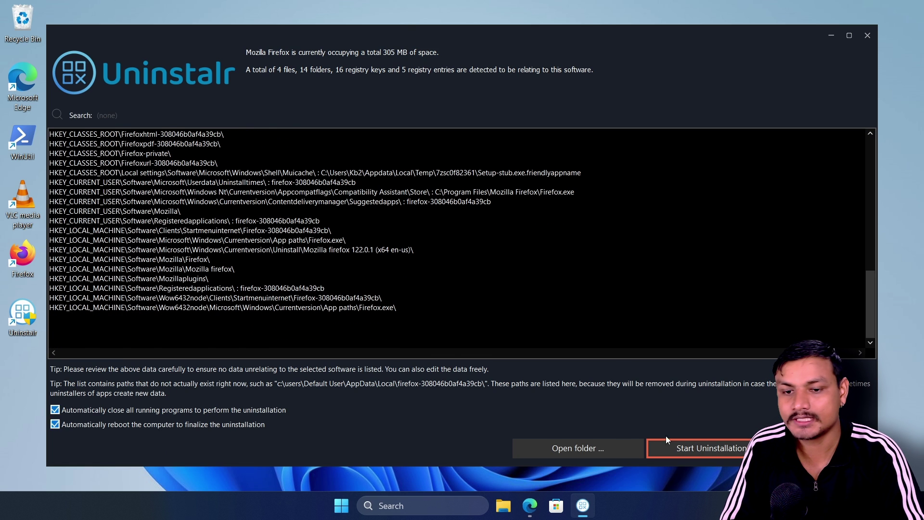
click(700, 452)
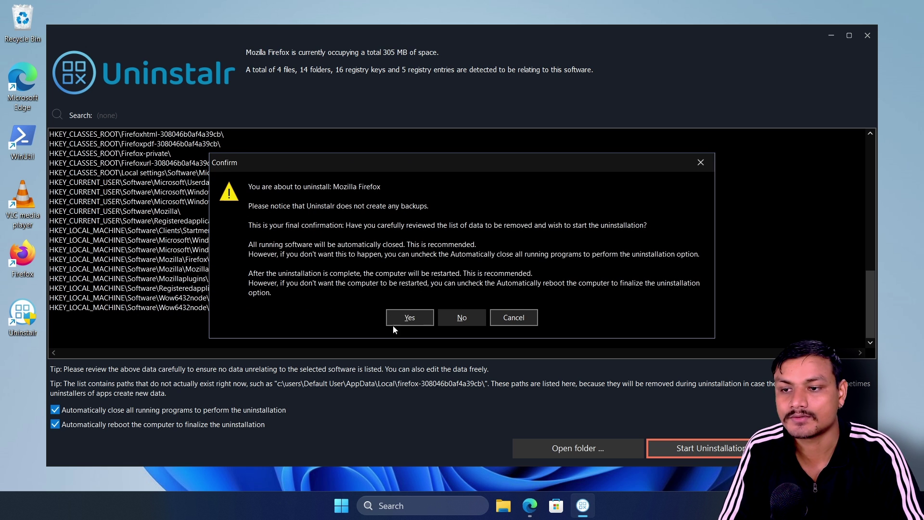
click(409, 319)
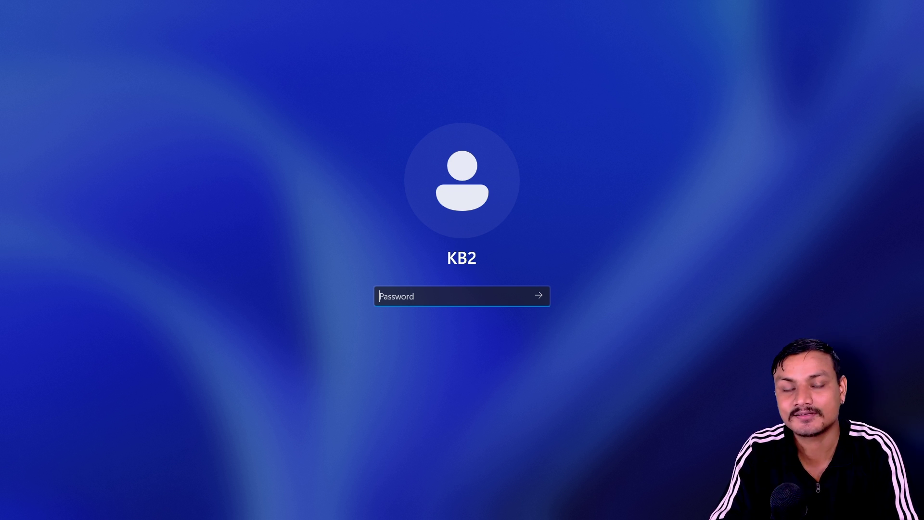
Step: Sign in to Windows after the restart by entering the account password
text(•)
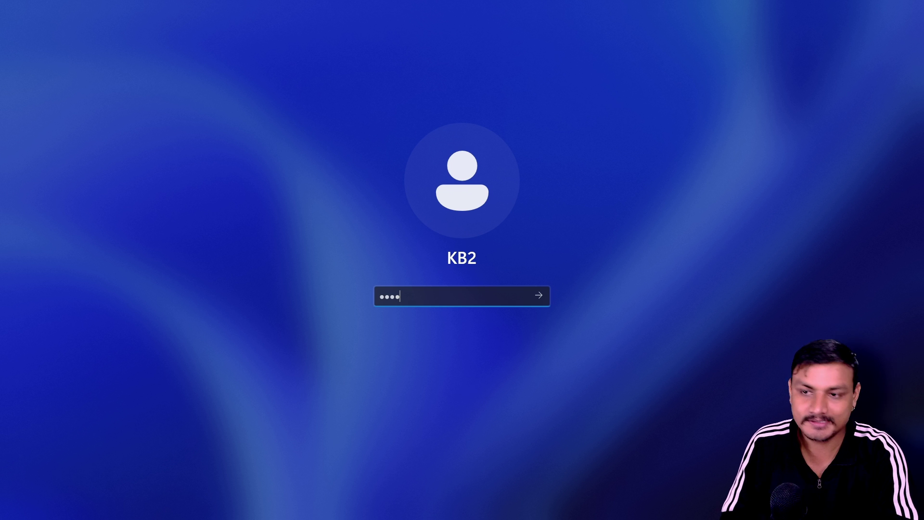
text(•••)
key(Return)
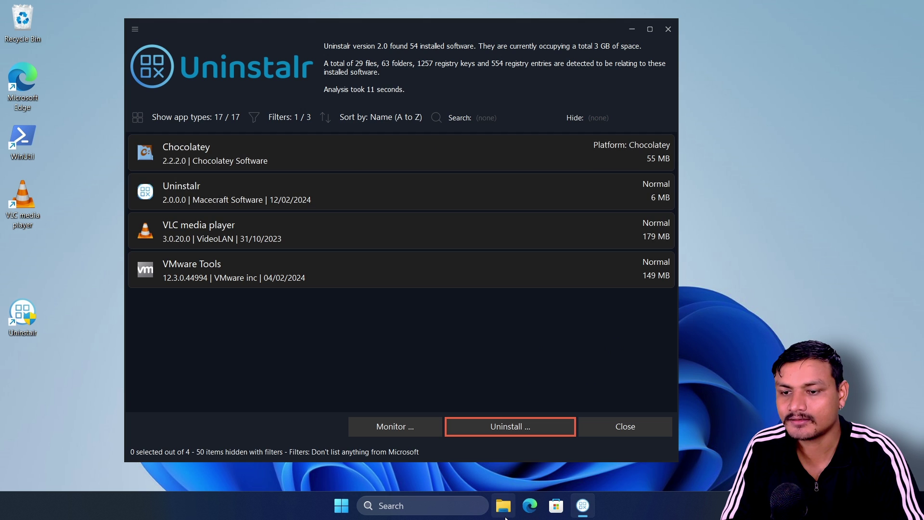
Step: Check the Program Files and Program Files (x86) folders on drive C: for Firefox leftovers
click(504, 506)
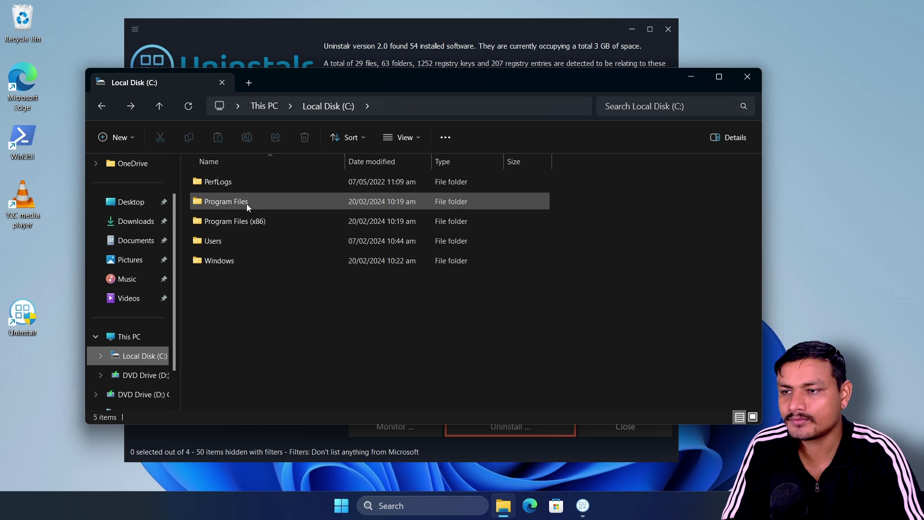
double_click(226, 222)
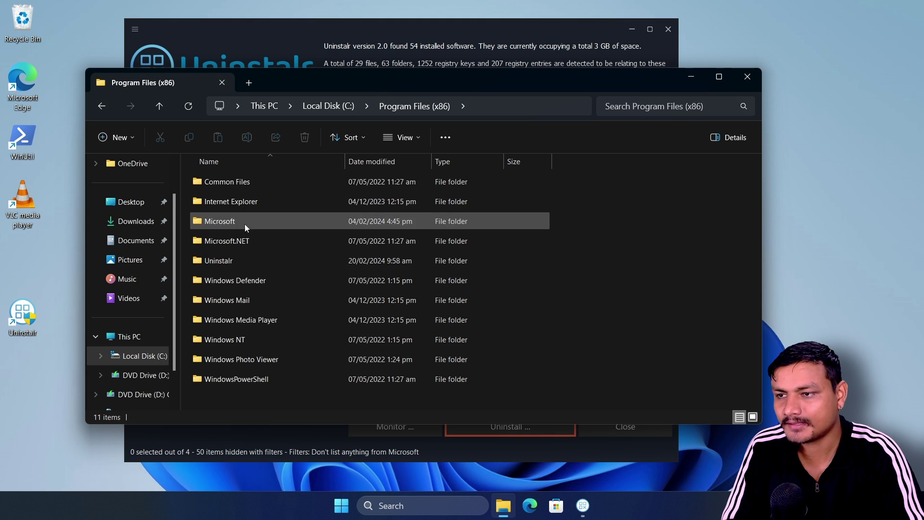
click(102, 107)
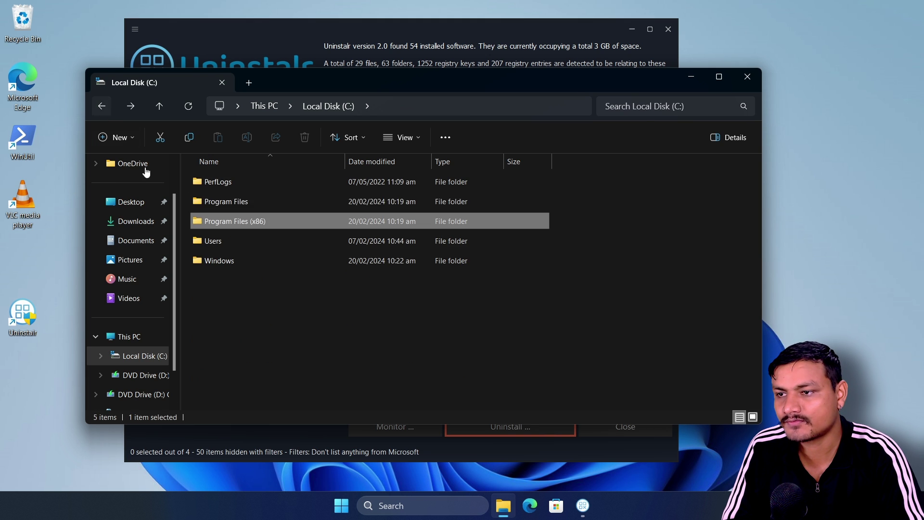
double_click(256, 201)
click(102, 106)
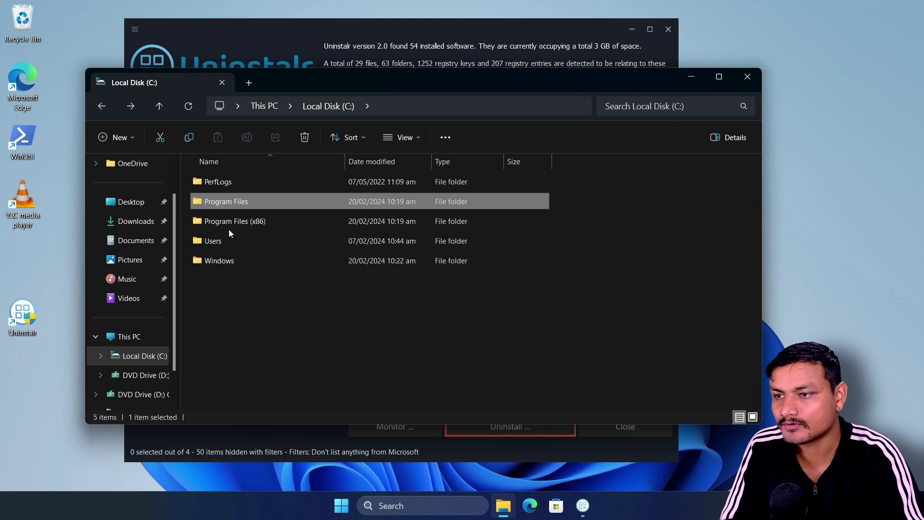
click(230, 226)
double_click(230, 226)
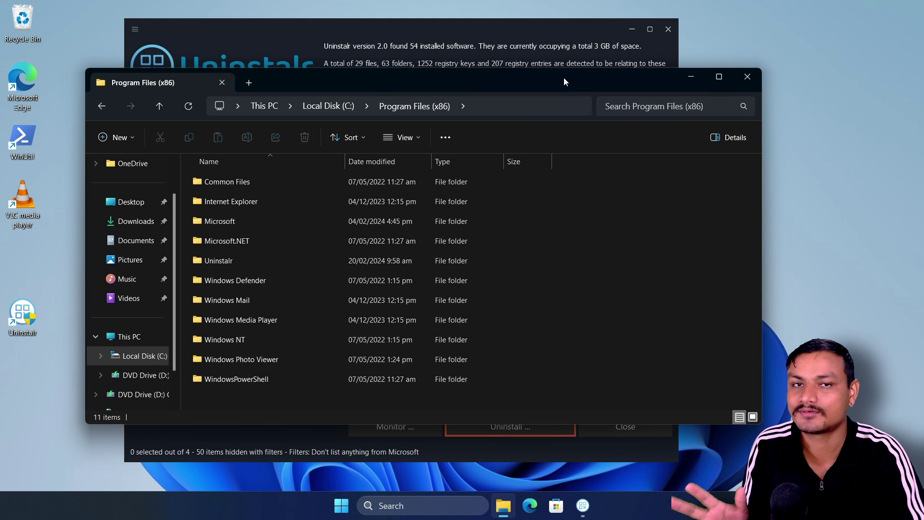
Step: Look inside the Common Files folder of Program Files (x86) and close File Explorer
click(256, 206)
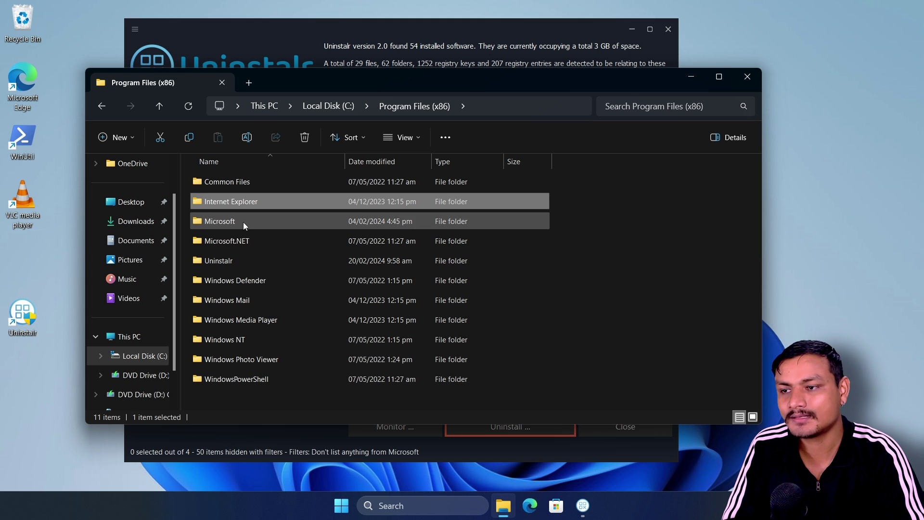
mouse_move(246, 236)
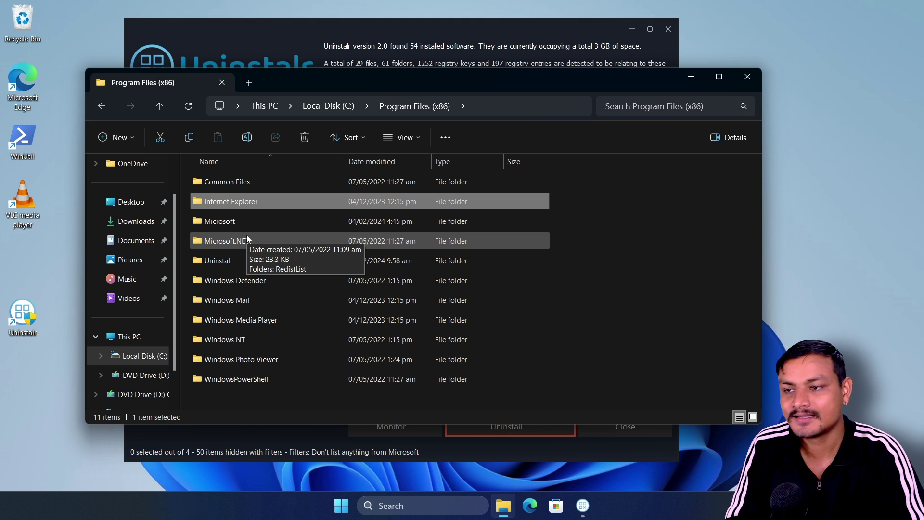
double_click(244, 183)
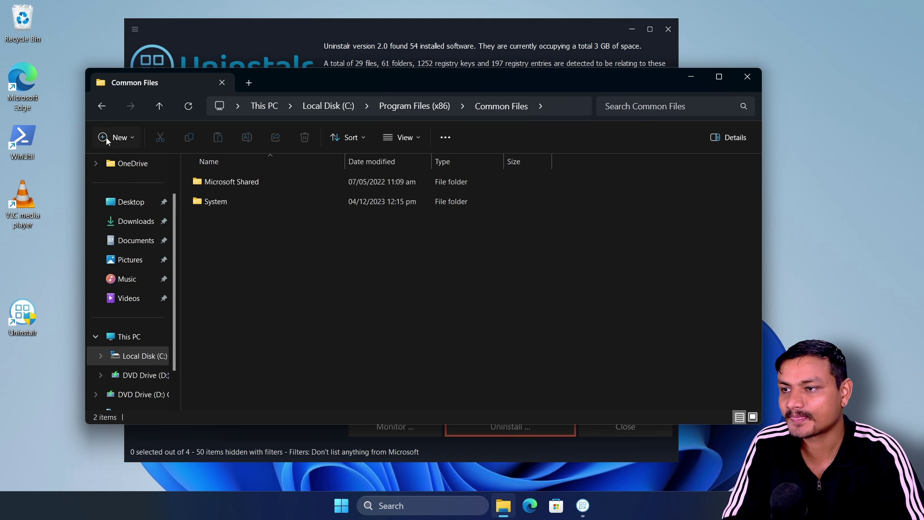
click(102, 106)
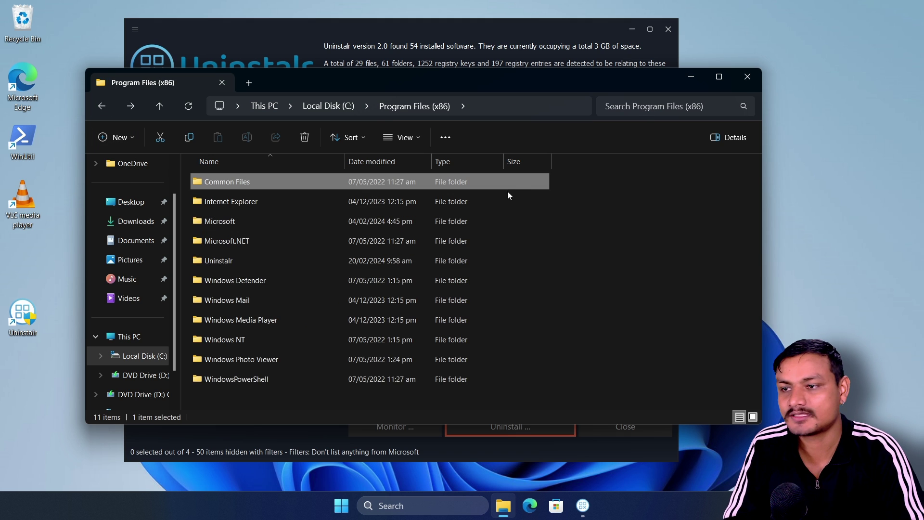
key(alt+F4)
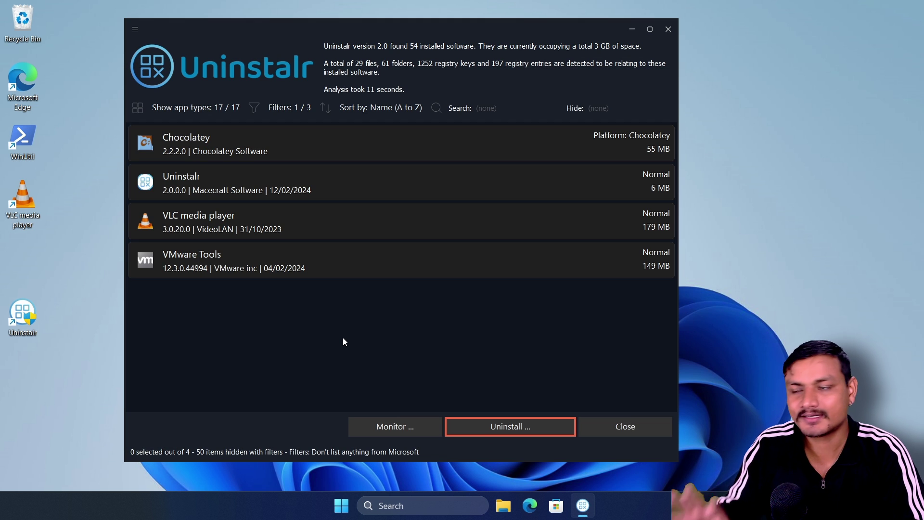
Step: Review the Uninstalr settings, switching the automatic restart recommendation off and on again, and return to the software list
click(135, 30)
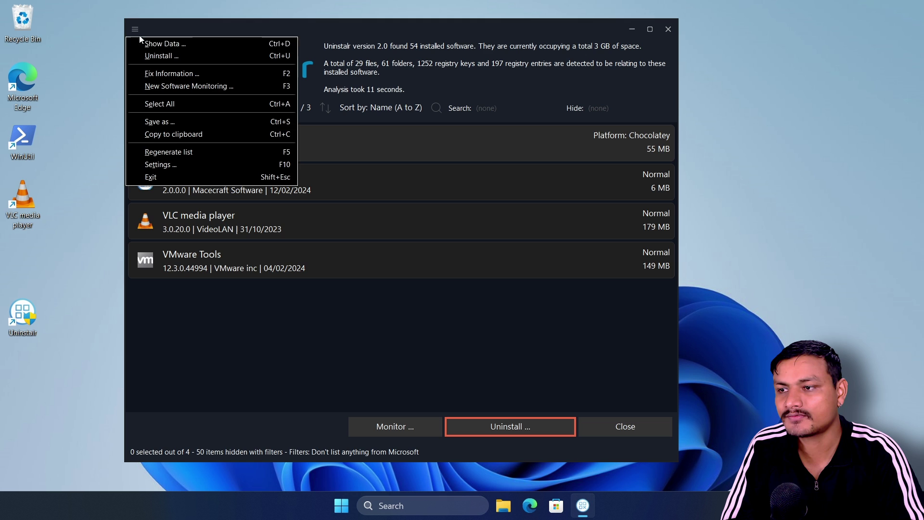
click(177, 165)
scroll(192, 323, down, 5)
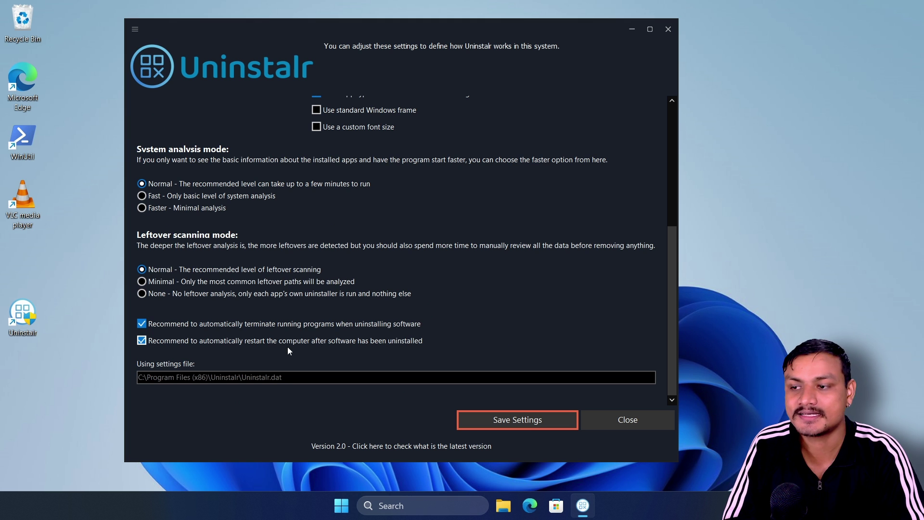
click(168, 342)
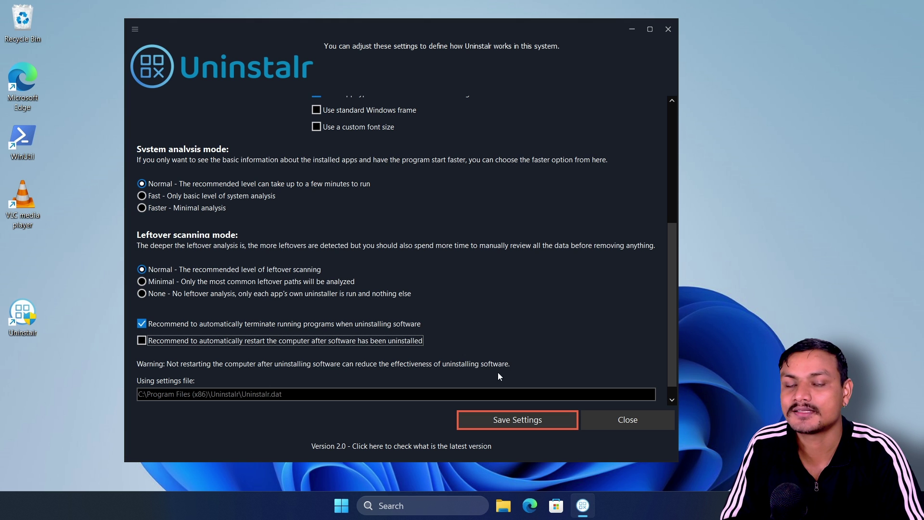
click(142, 342)
drag(670, 331, 679, 198)
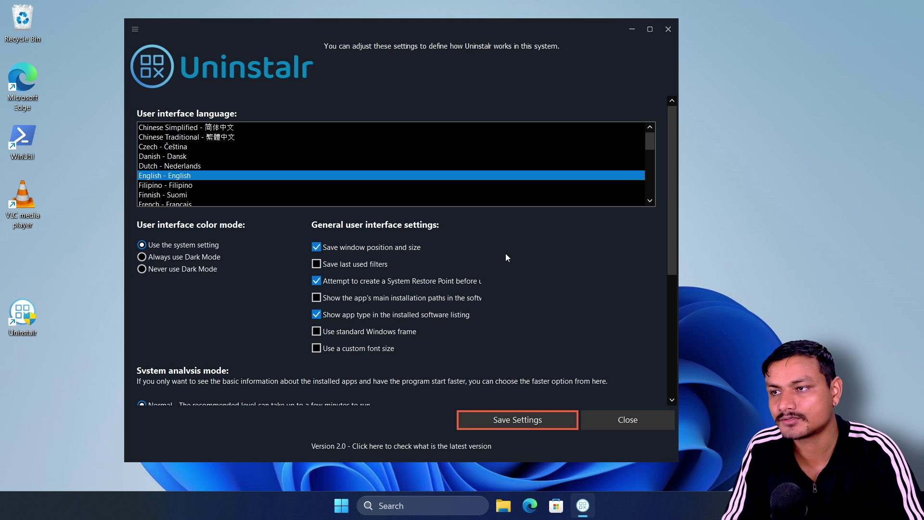
key(Return)
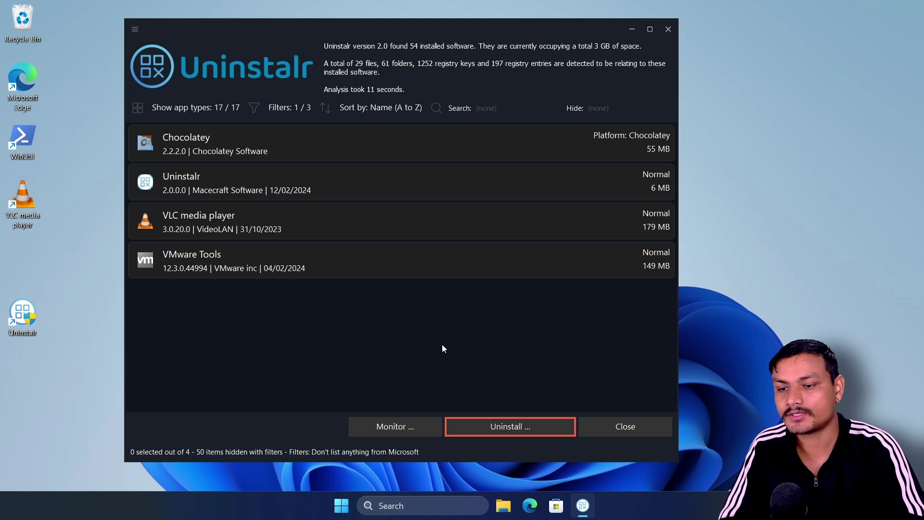
Step: Start monitoring for new software and run Firefox Installer from the Downloads folder
click(388, 427)
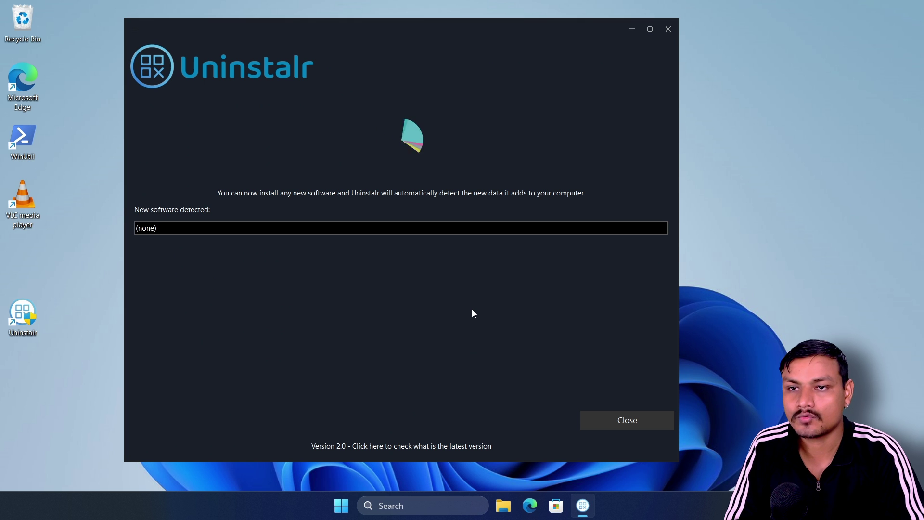
key(super+e)
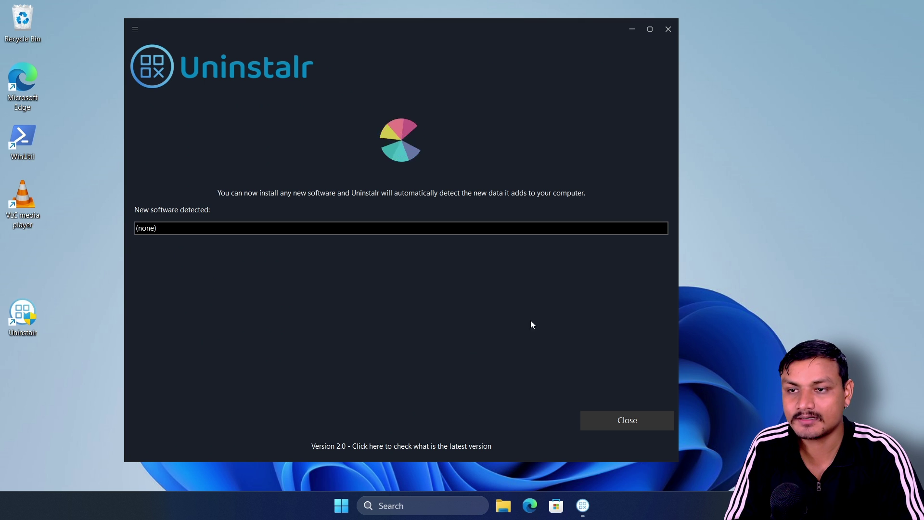
click(139, 263)
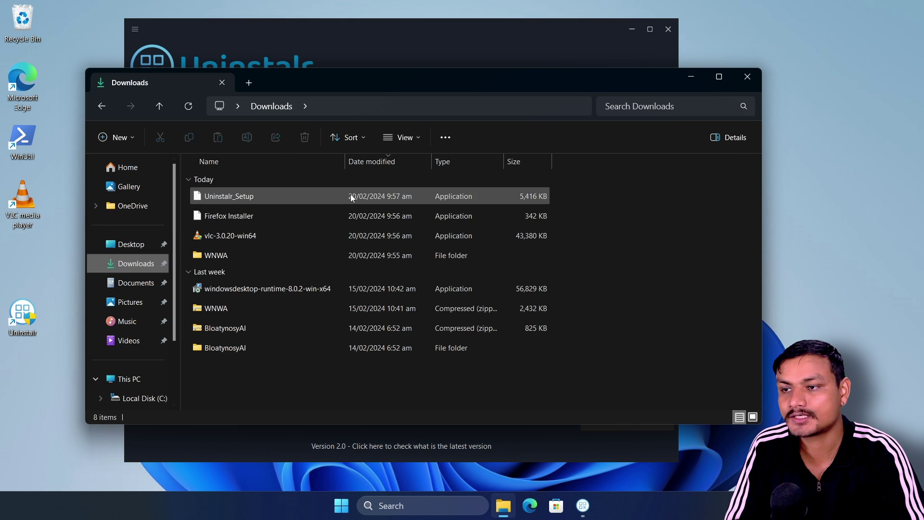
click(225, 218)
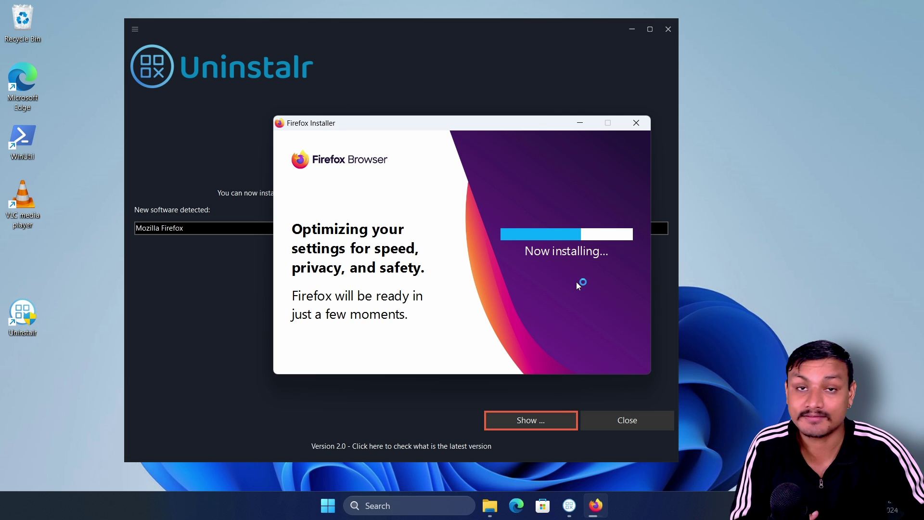
Step: Move the Firefox Installer window aside to uncover the list of newly detected software
drag(410, 127, 628, 137)
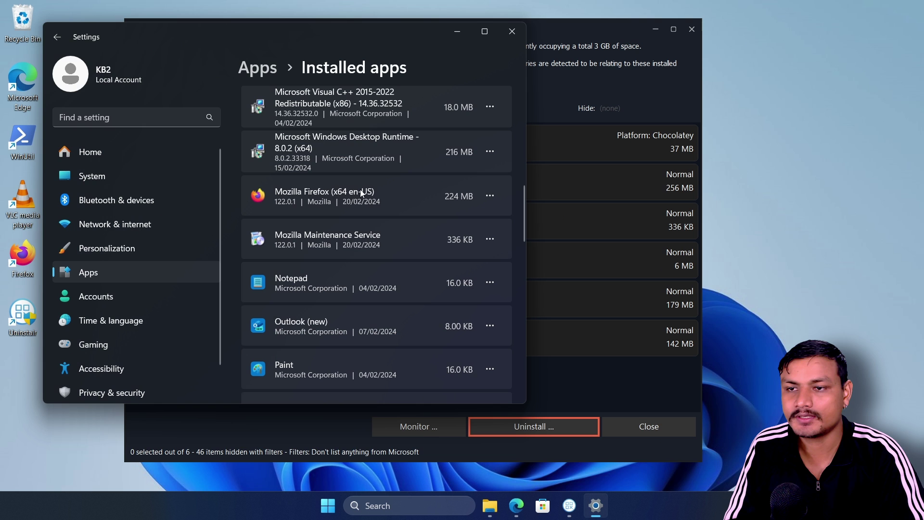
Step: Open Mozilla Firefox's own uninstall wizard from the Windows installed apps list, then dismiss the wizard and close Settings
click(489, 194)
click(377, 241)
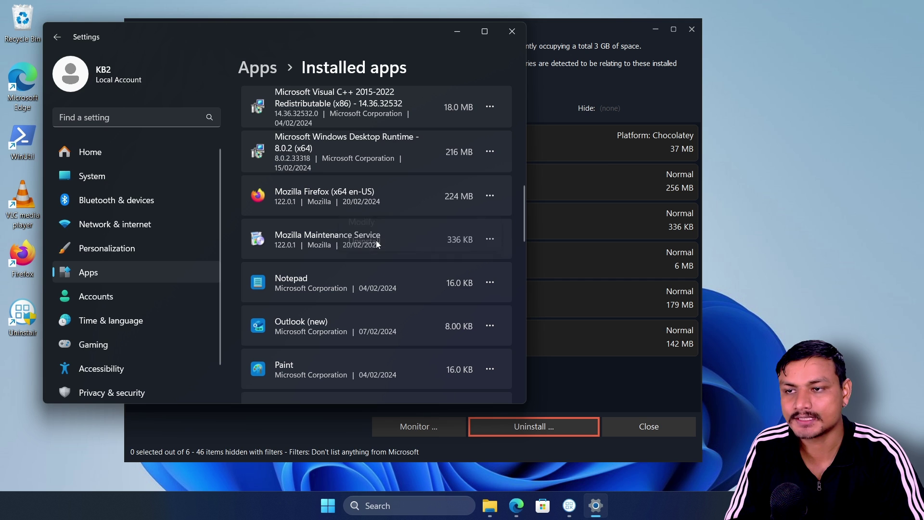
drag(455, 142, 487, 133)
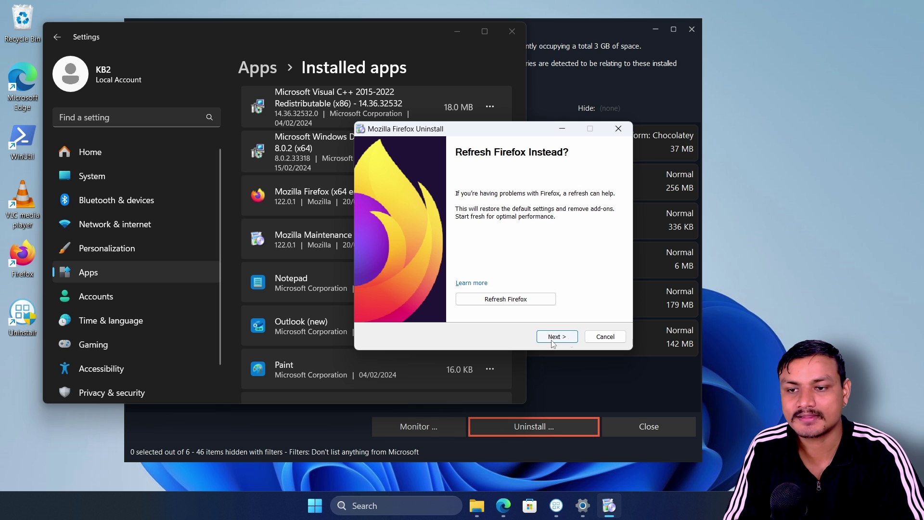
click(621, 132)
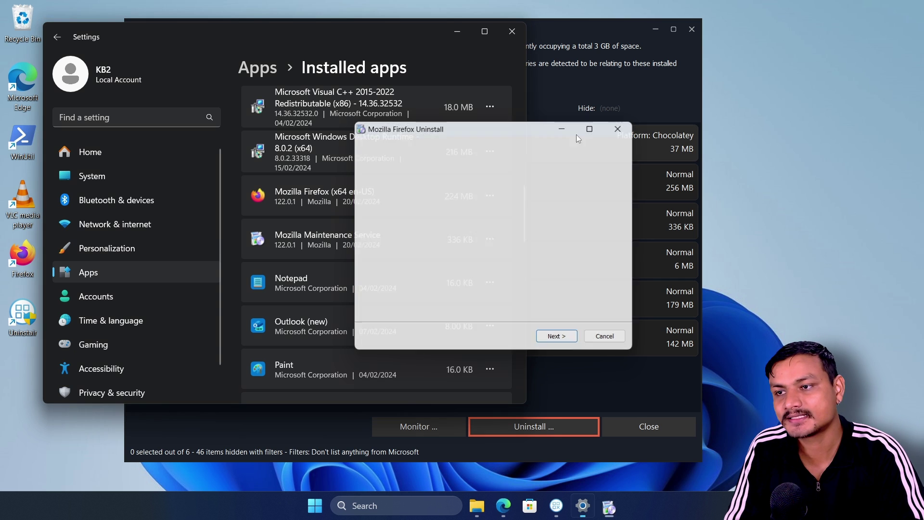
click(512, 31)
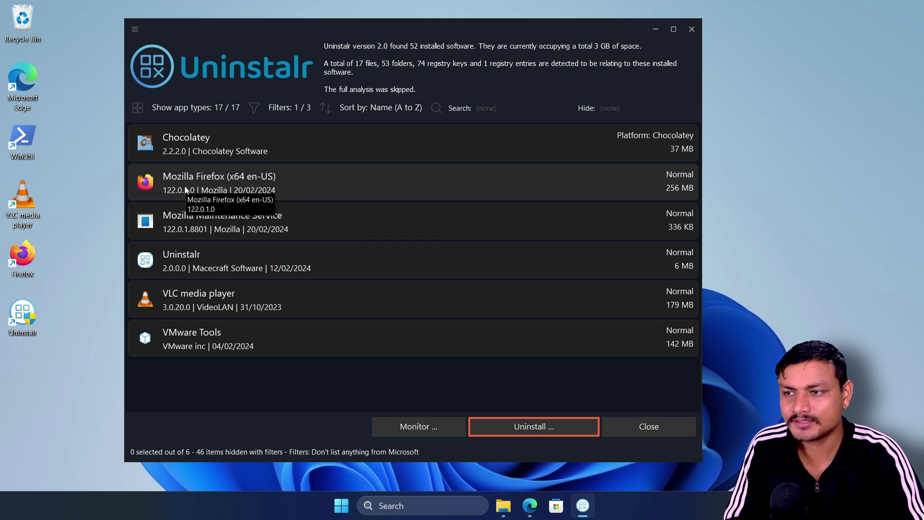
Step: Batch uninstall Mozilla Firefox, Mozilla Maintenance Service and VLC media player after reviewing their detected files and folders
click(244, 192)
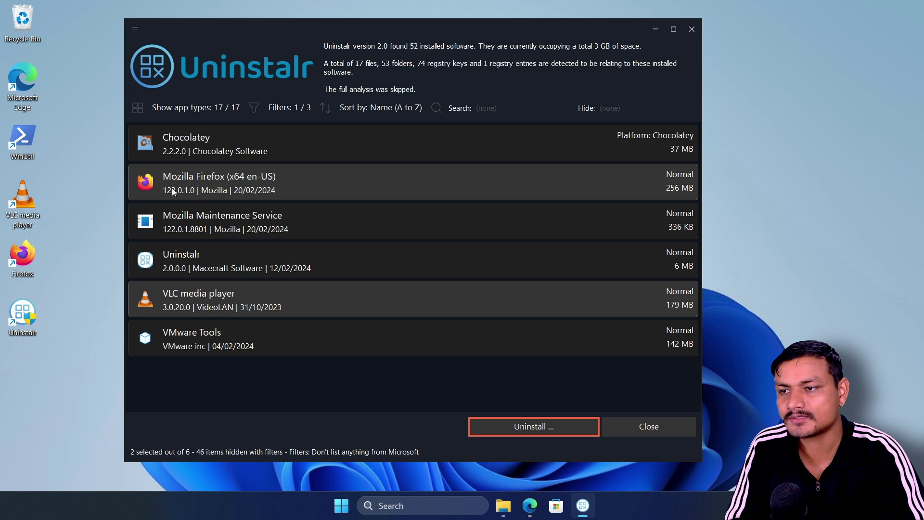
click(528, 429)
mouse_move(215, 326)
mouse_down()
mouse_move(272, 328)
mouse_move(215, 326)
mouse_up()
drag(694, 291, 698, 147)
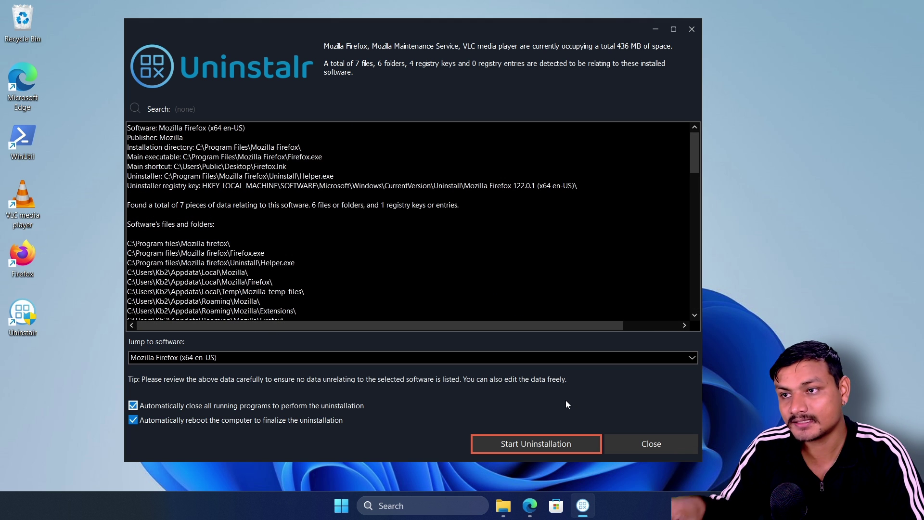
click(531, 444)
click(412, 321)
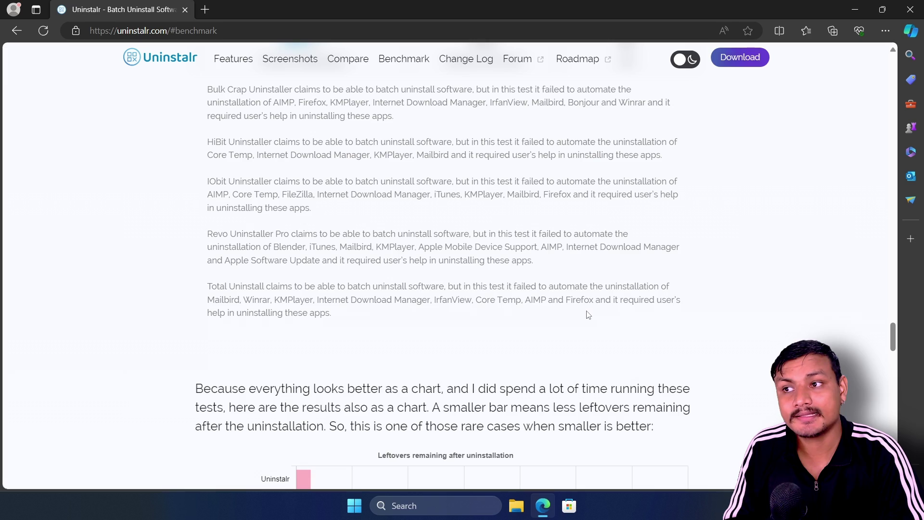
Step: Examine the leftovers benchmark, feature comparison and screenshots on the Uninstalr website, ending at the start of the page
scroll(588, 313, up, 10)
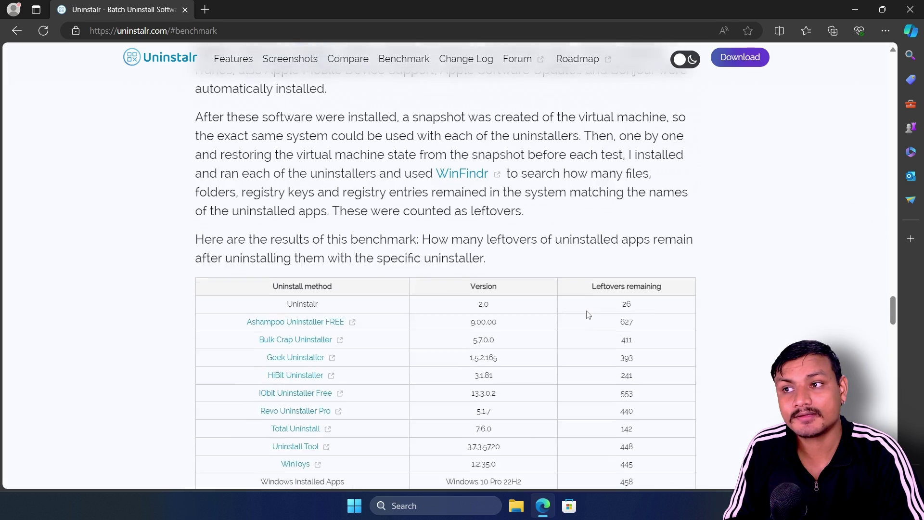
scroll(588, 314, up, 8)
scroll(467, 308, up, 10)
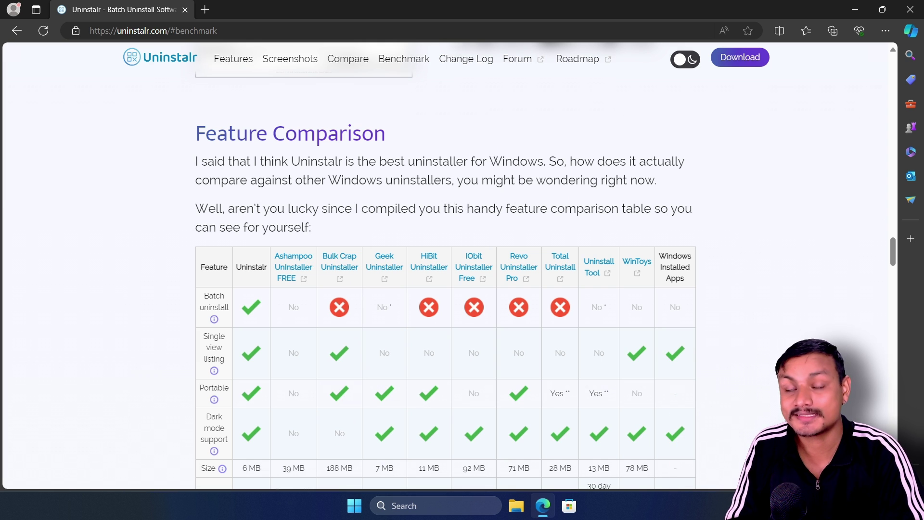
scroll(494, 211, up, 5)
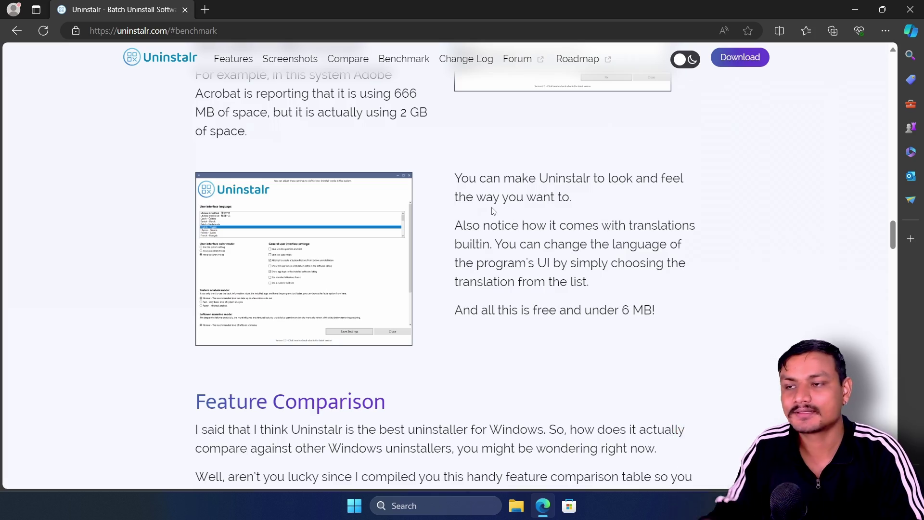
scroll(587, 200, up, 20)
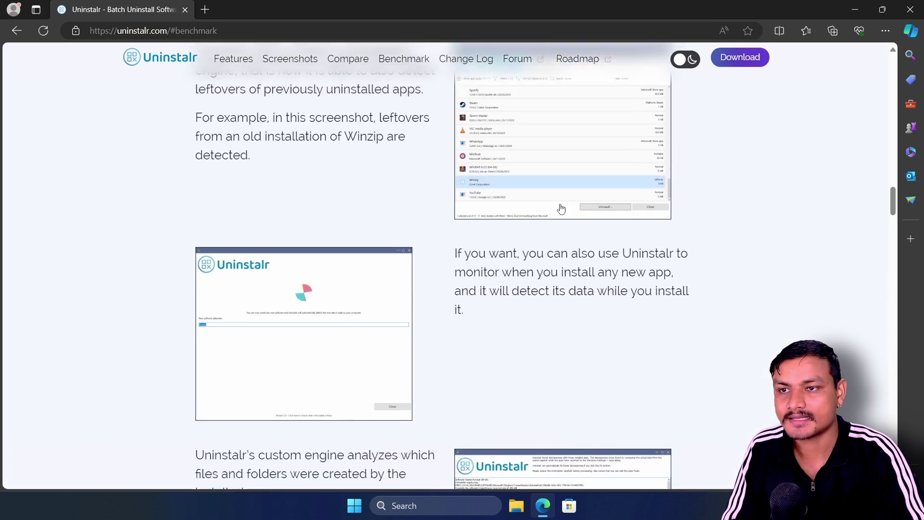
scroll(460, 211, up, 10)
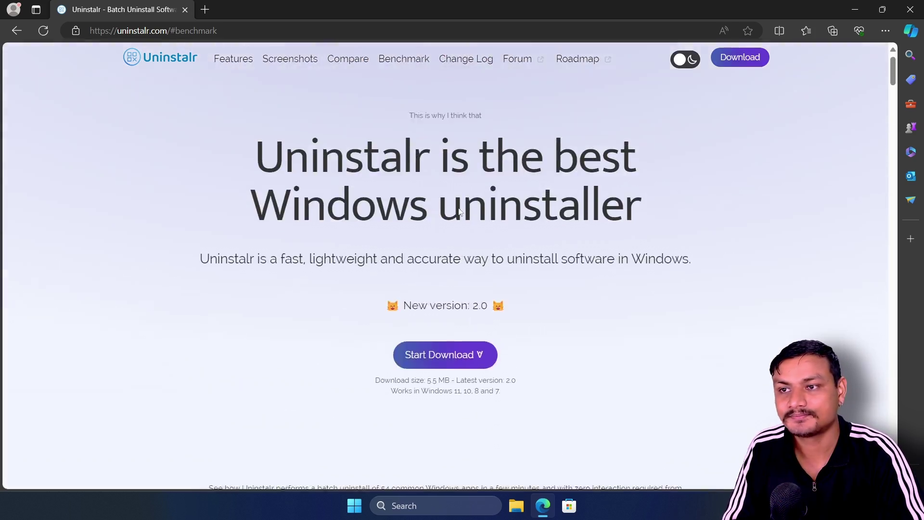